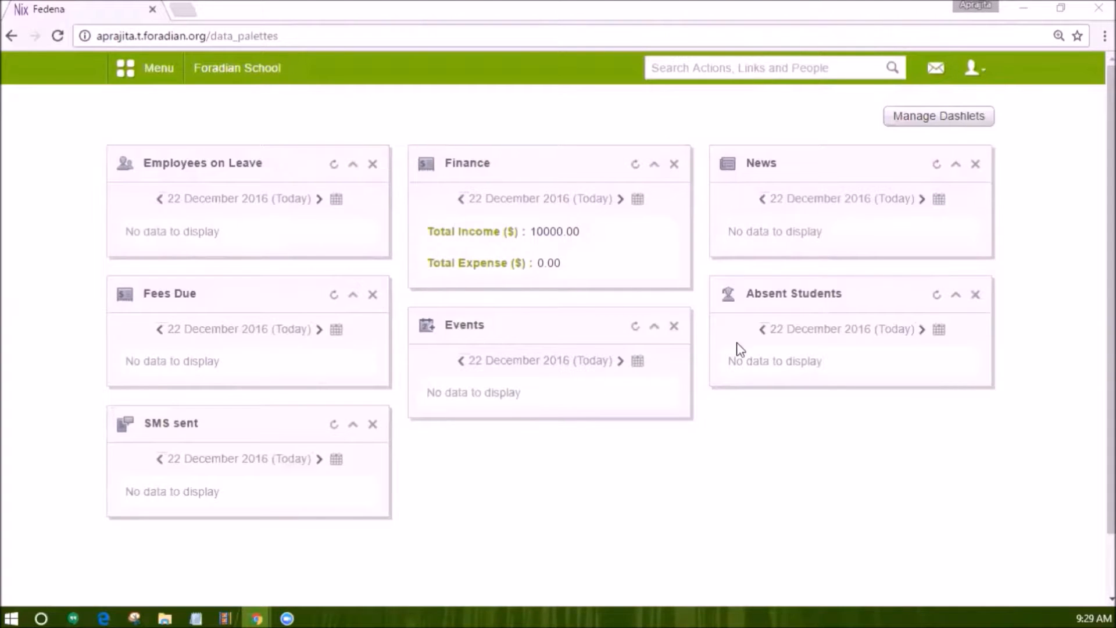
Open the Transfer Certificate section from the Academics menu.
click(173, 66)
click(239, 125)
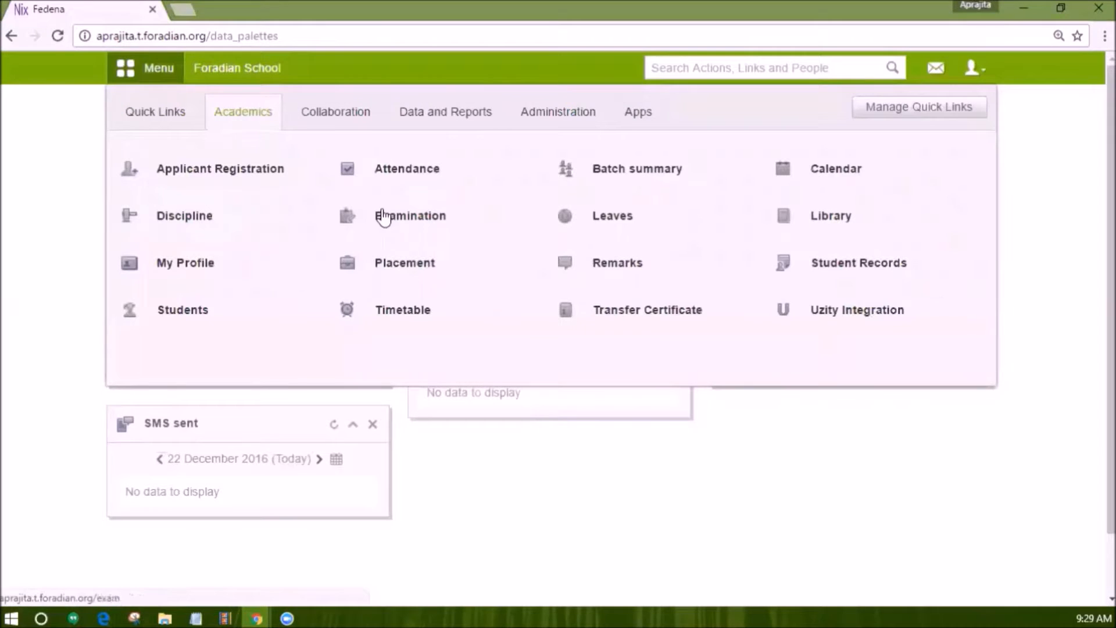
mouse_move(610, 320)
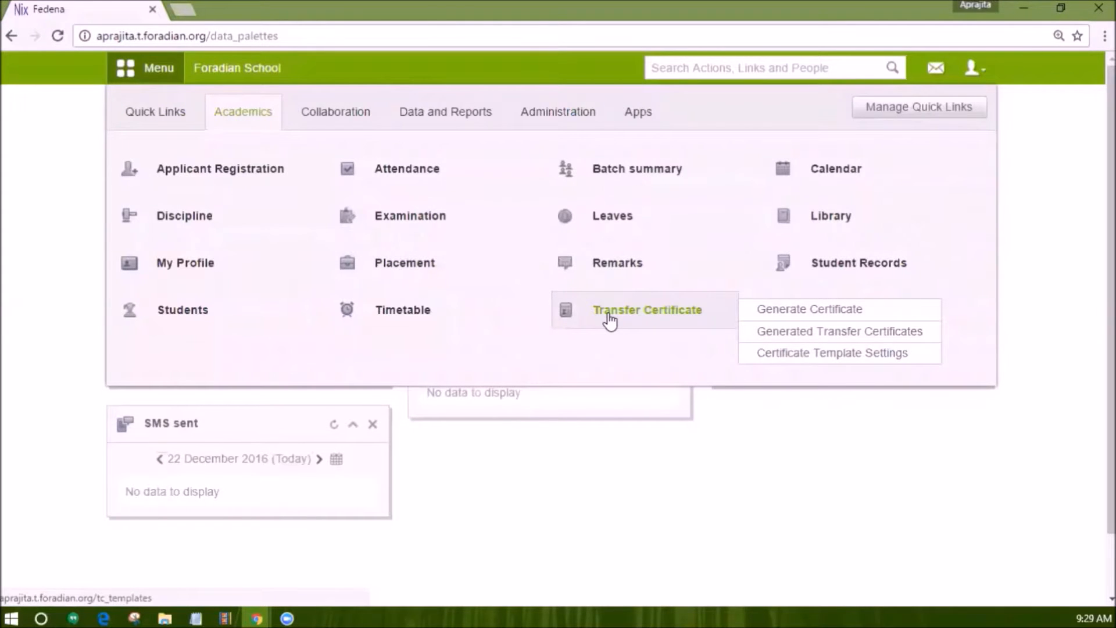
click(609, 319)
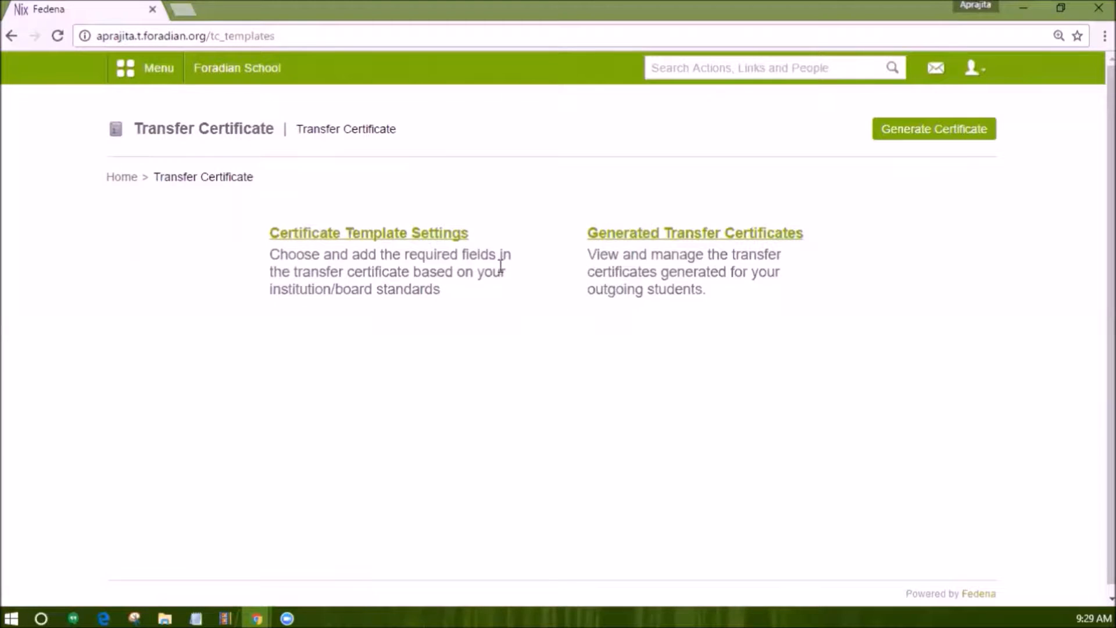
Open Certificate Template Settings and preview the current certificate as a PDF in another tab.
click(386, 234)
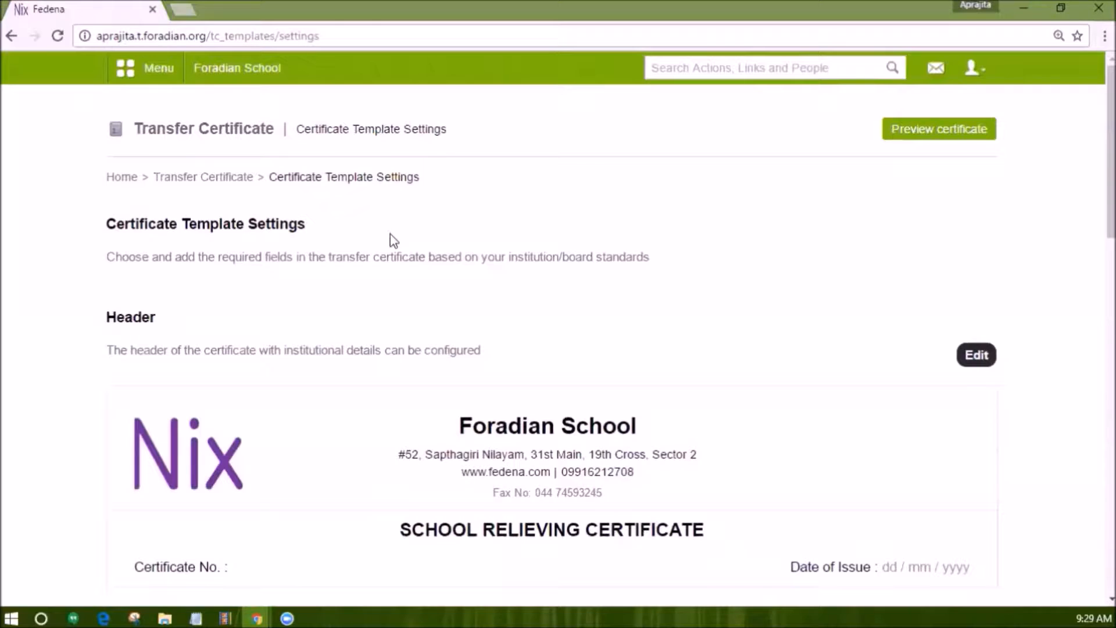
click(938, 143)
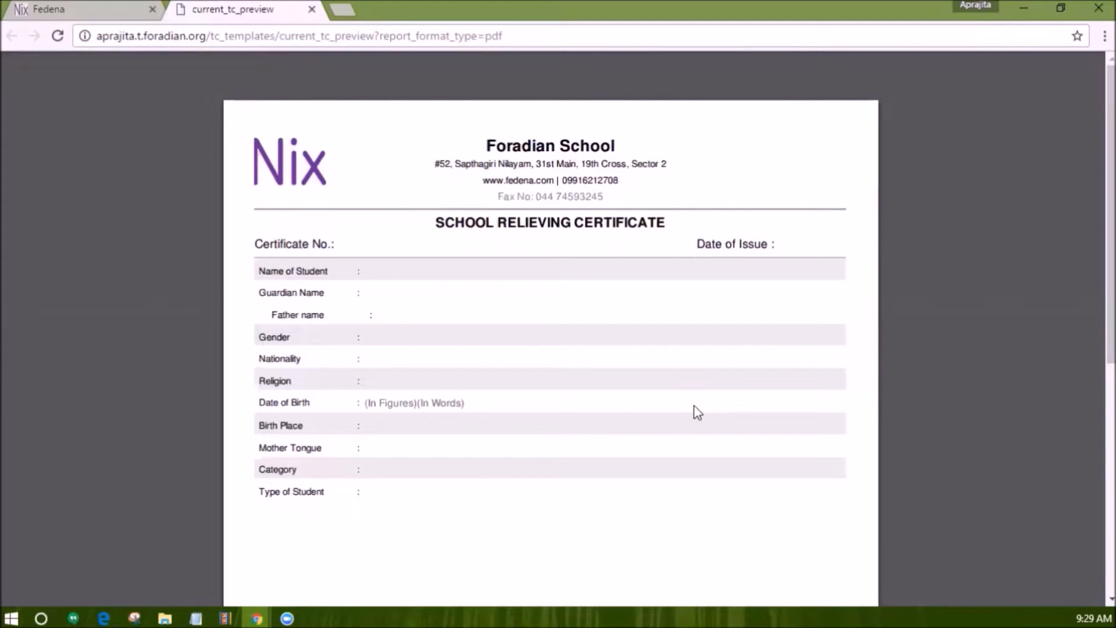
click(121, 5)
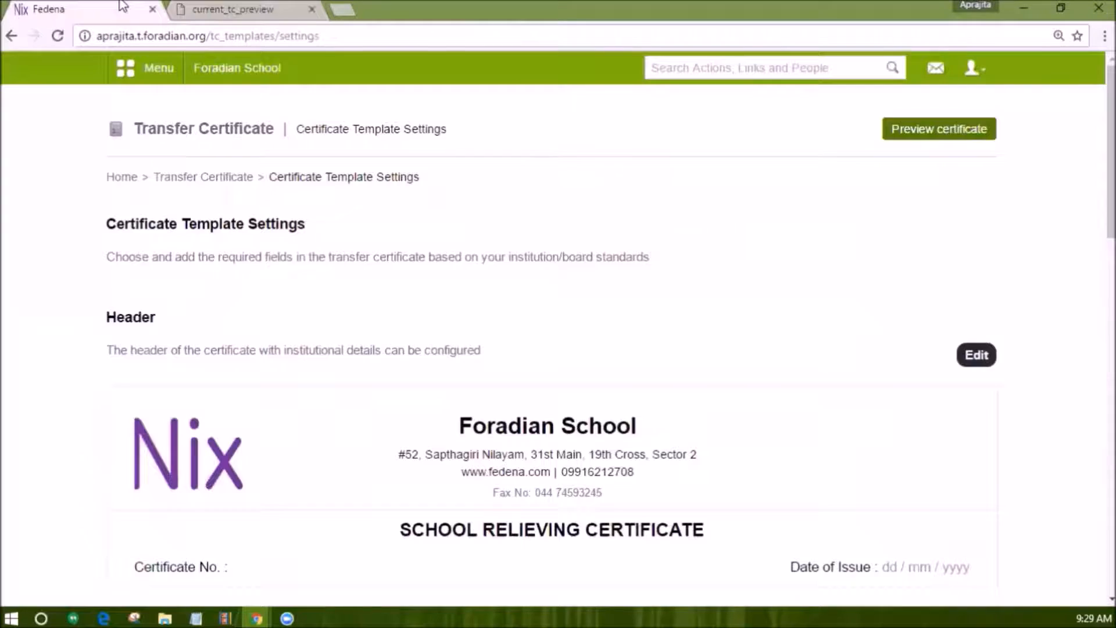
Open the certificate's Header Settings for editing.
scroll(329, 288, down, 1)
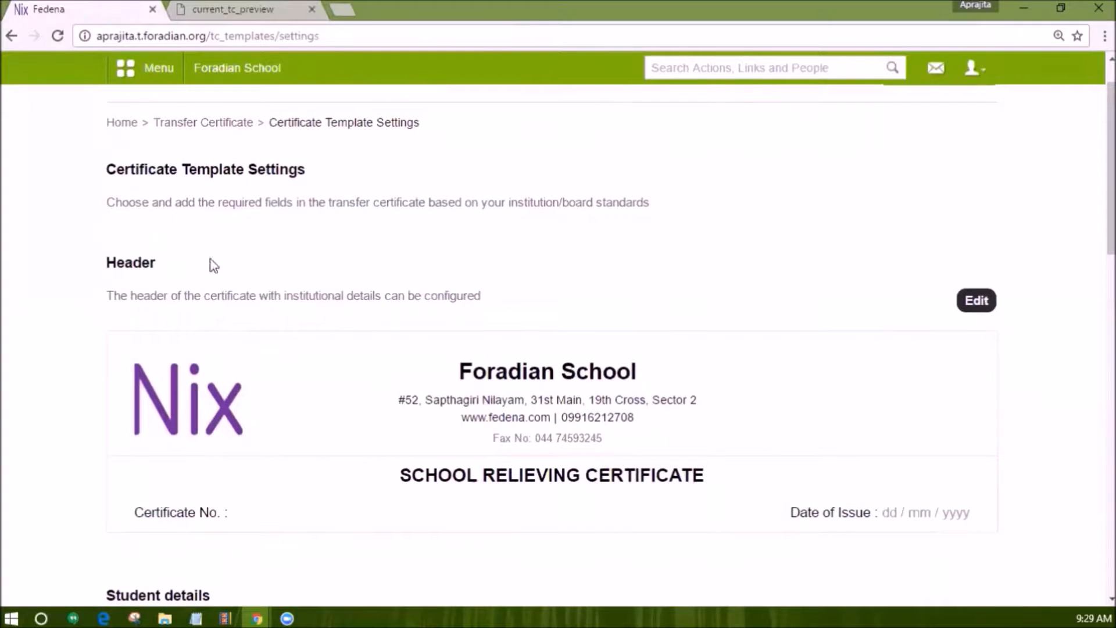
scroll(264, 328, down, 1)
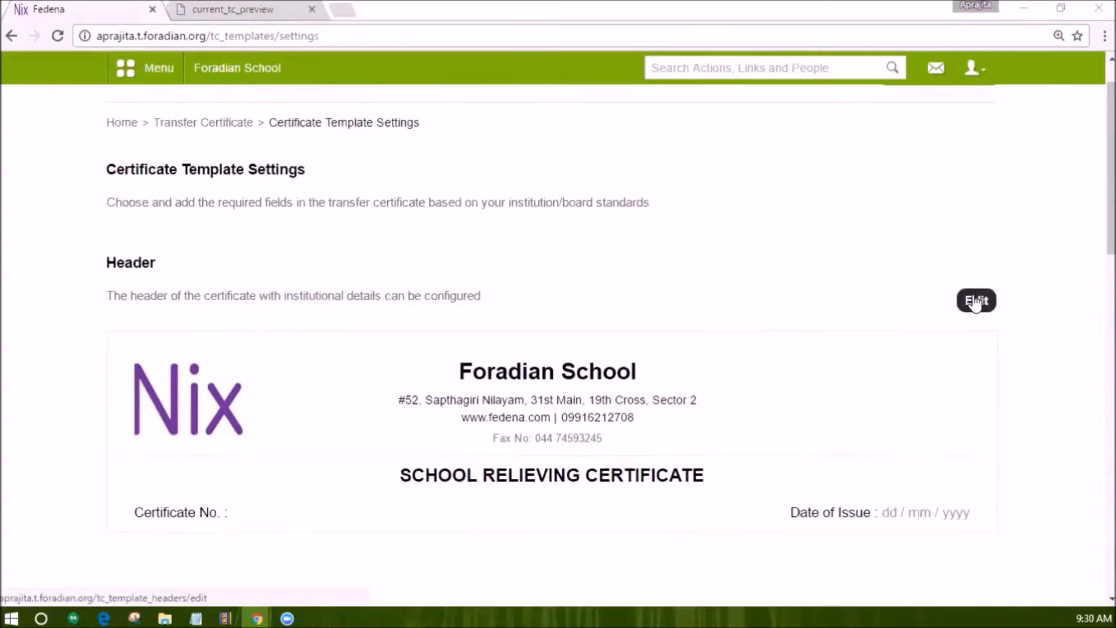
click(976, 302)
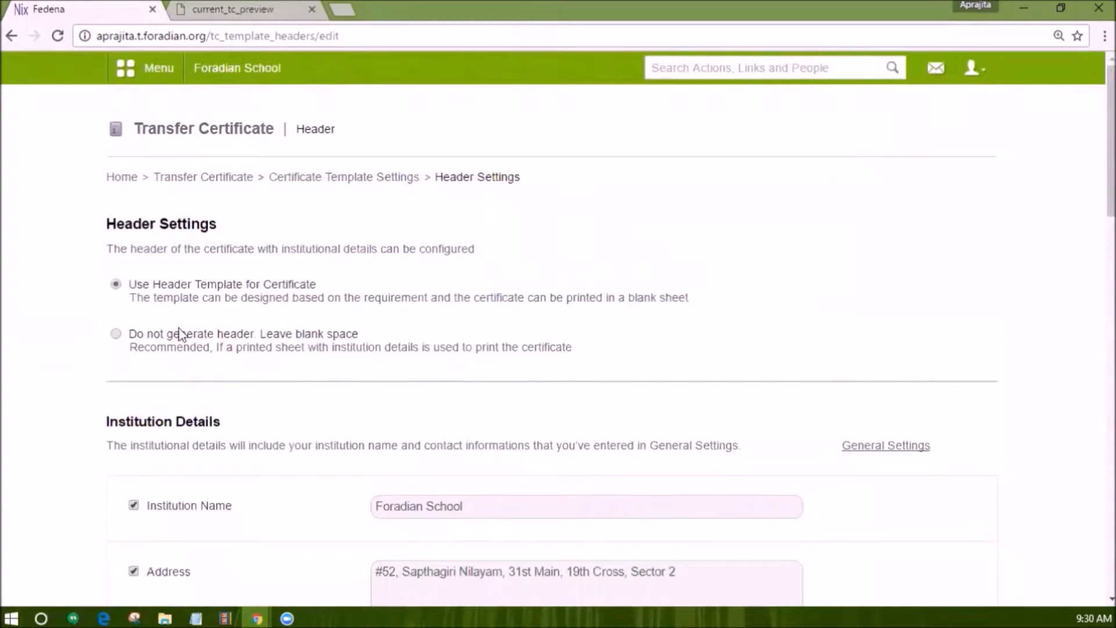
Try 'Do not generate header' with 20 mm blank space, then switch back to the header template.
click(117, 335)
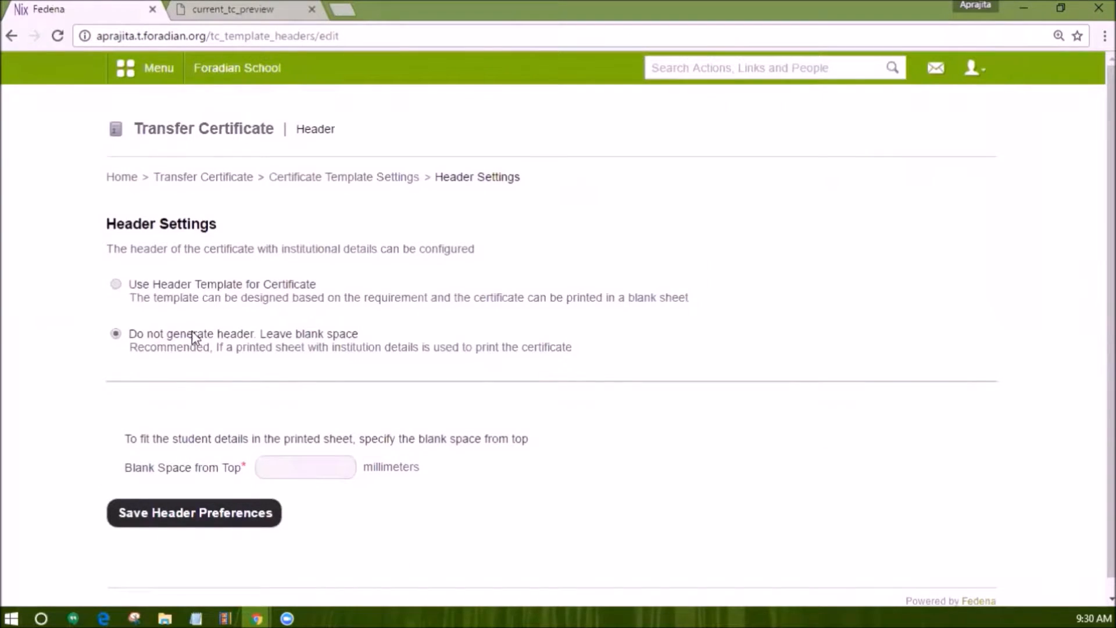
scroll(233, 360, down, 1)
click(310, 447)
text(20)
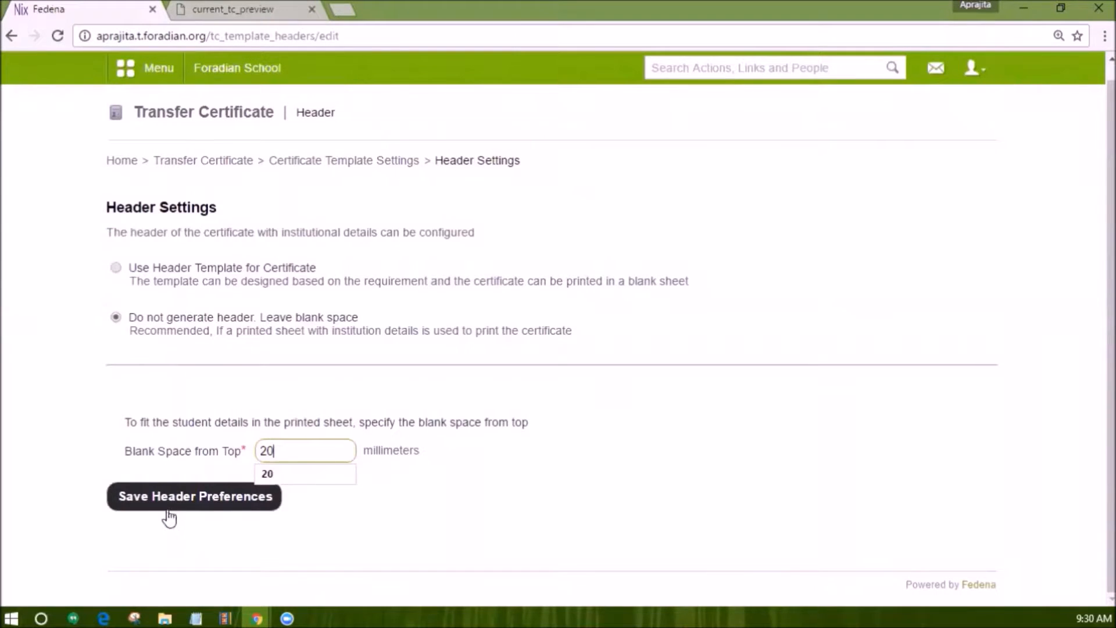
click(170, 467)
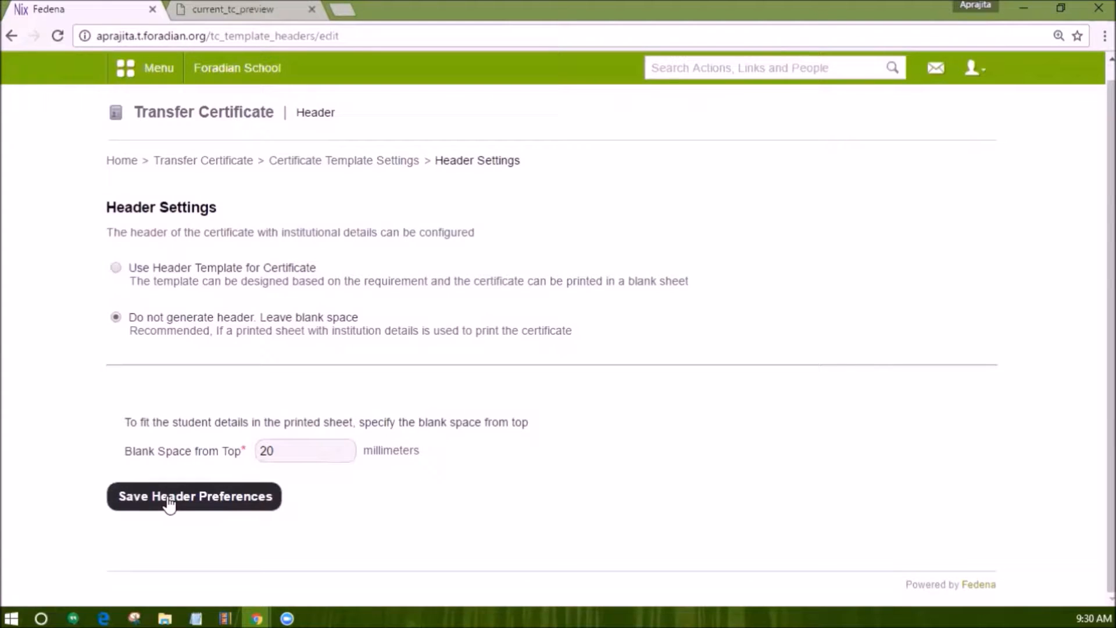
click(116, 268)
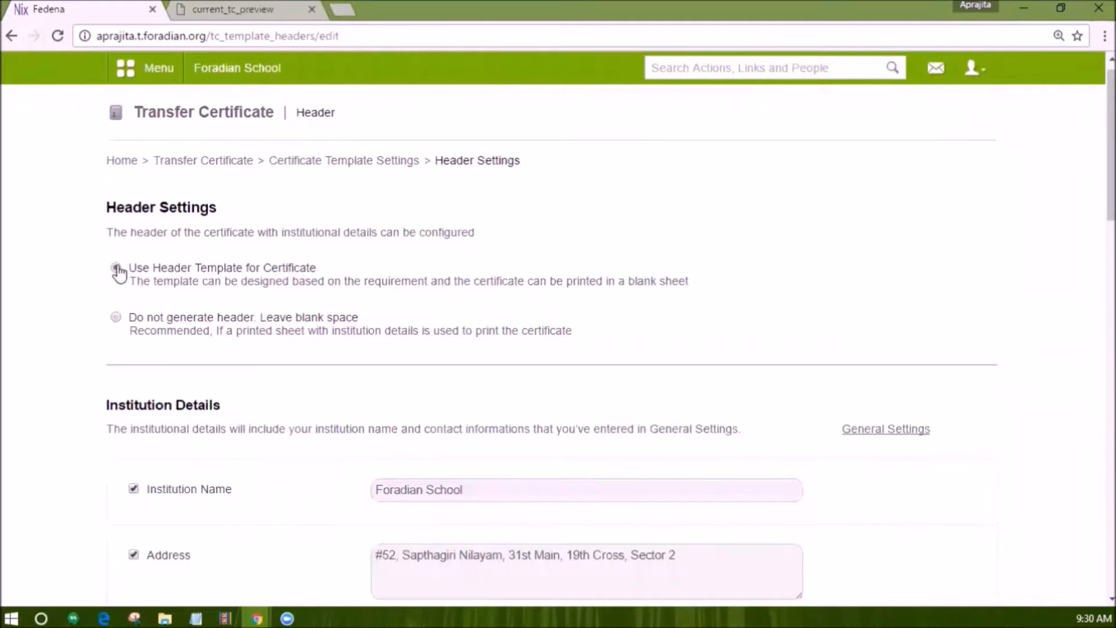
Add an extra institution detail line reading 'House no.' to the certificate header.
scroll(230, 328, down, 2)
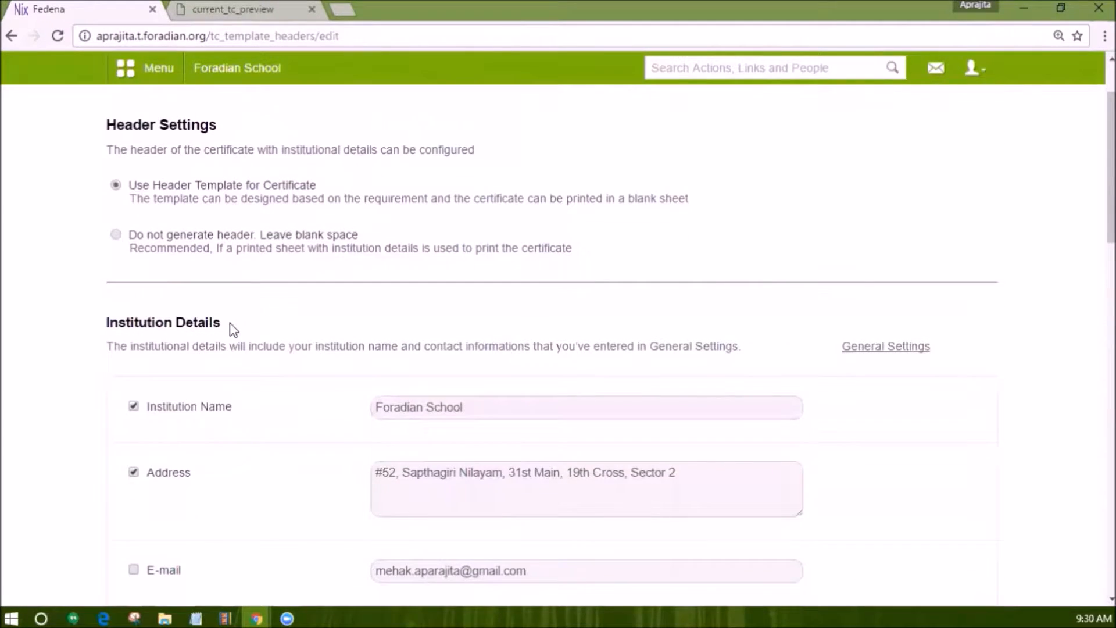
scroll(291, 374, down, 3)
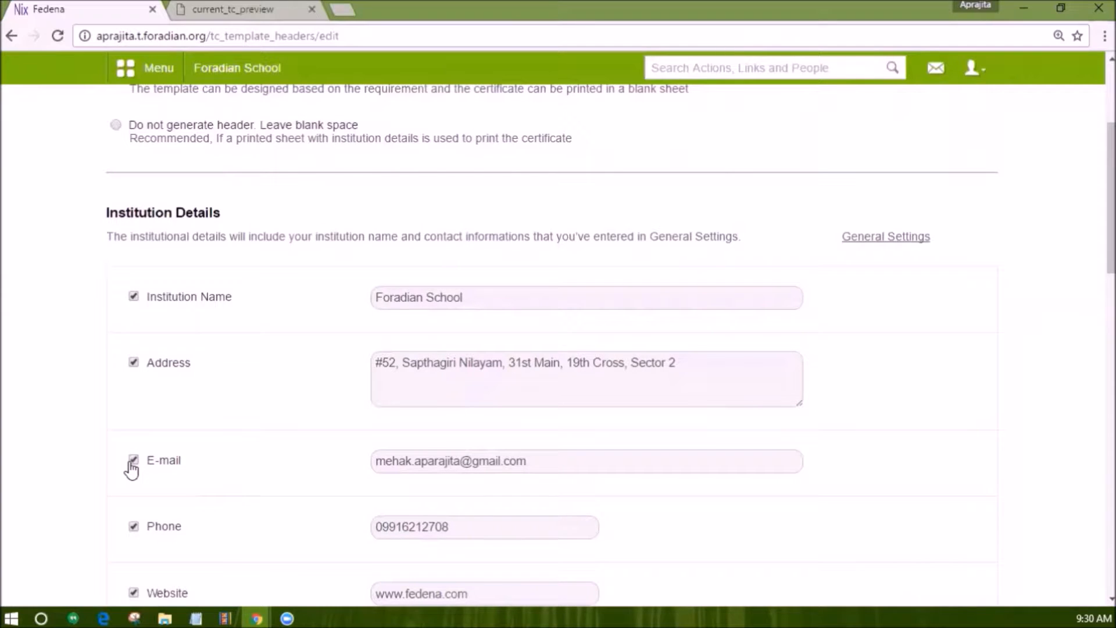
scroll(133, 470, down, 2)
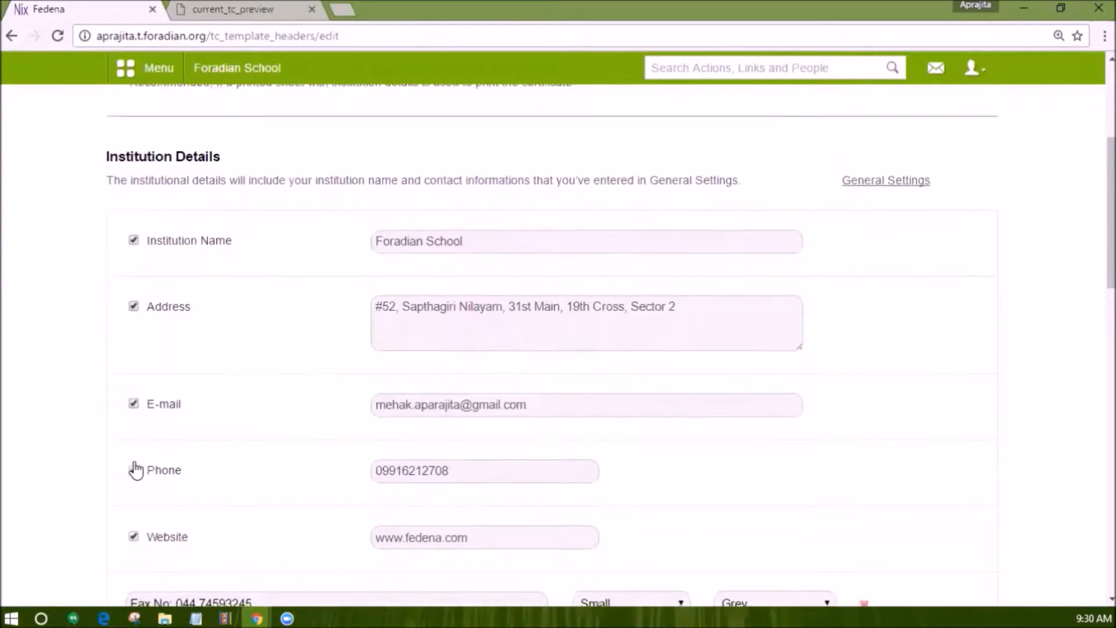
scroll(160, 465, down, 2)
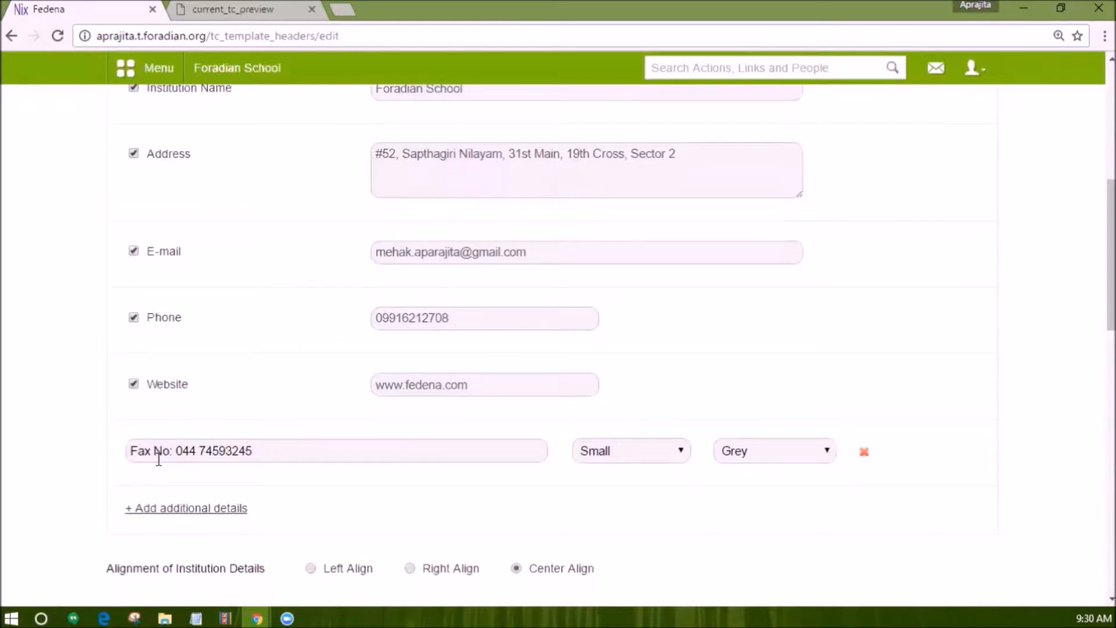
scroll(158, 463, down, 1)
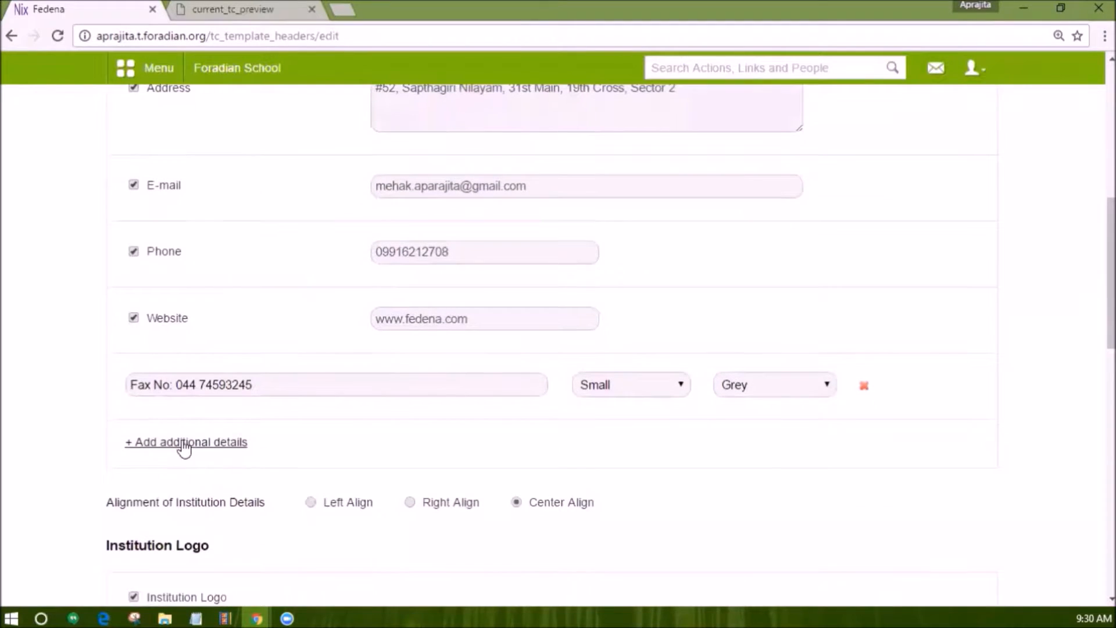
click(182, 444)
click(189, 456)
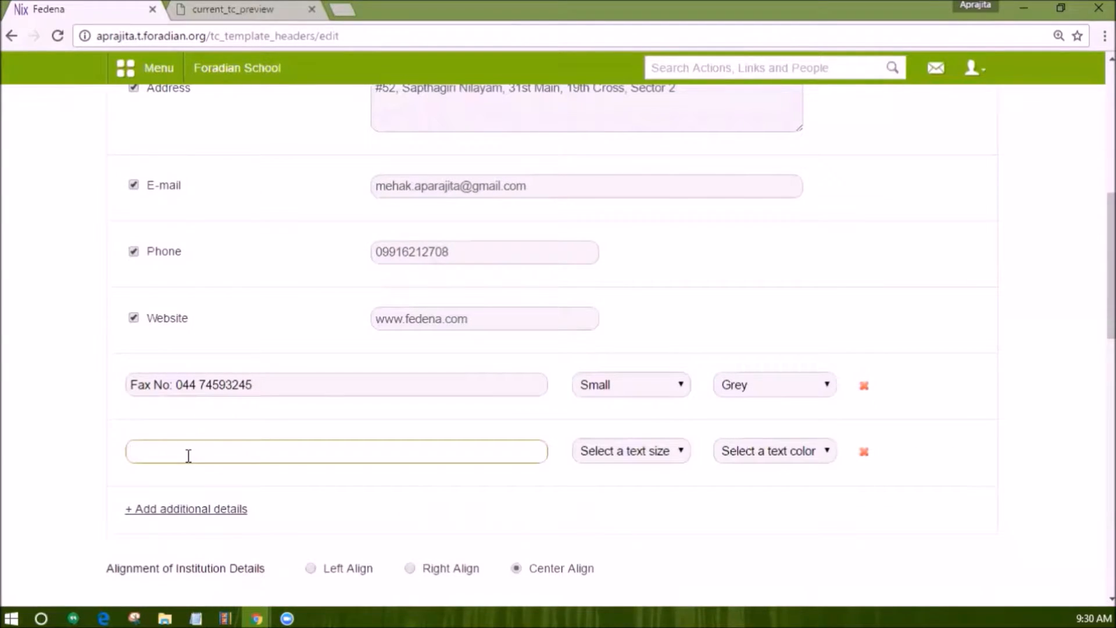
text(House no.)
scroll(306, 463, down, 2)
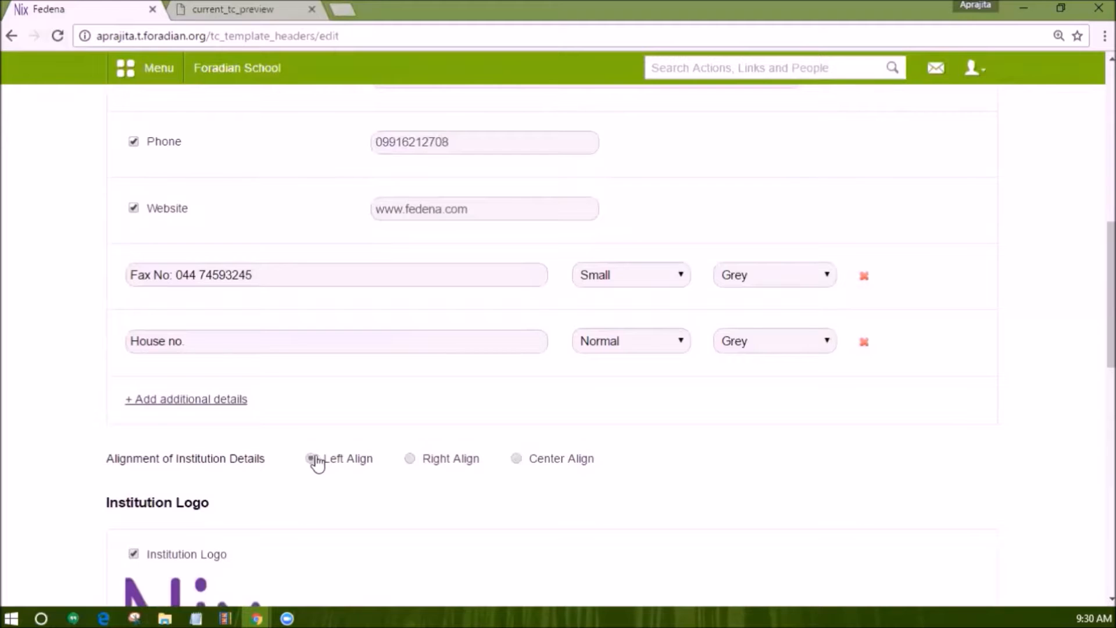
scroll(528, 462, down, 3)
scroll(524, 473, down, 1)
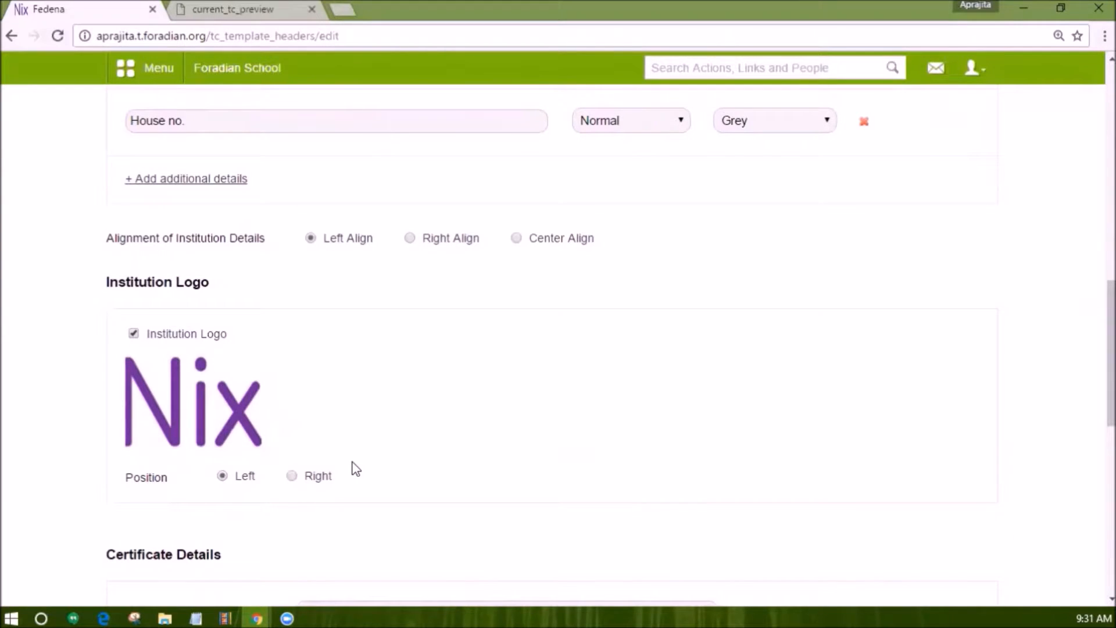
Set the certificate serial number to Auto Generate and return to the template settings overview.
scroll(351, 466, down, 2)
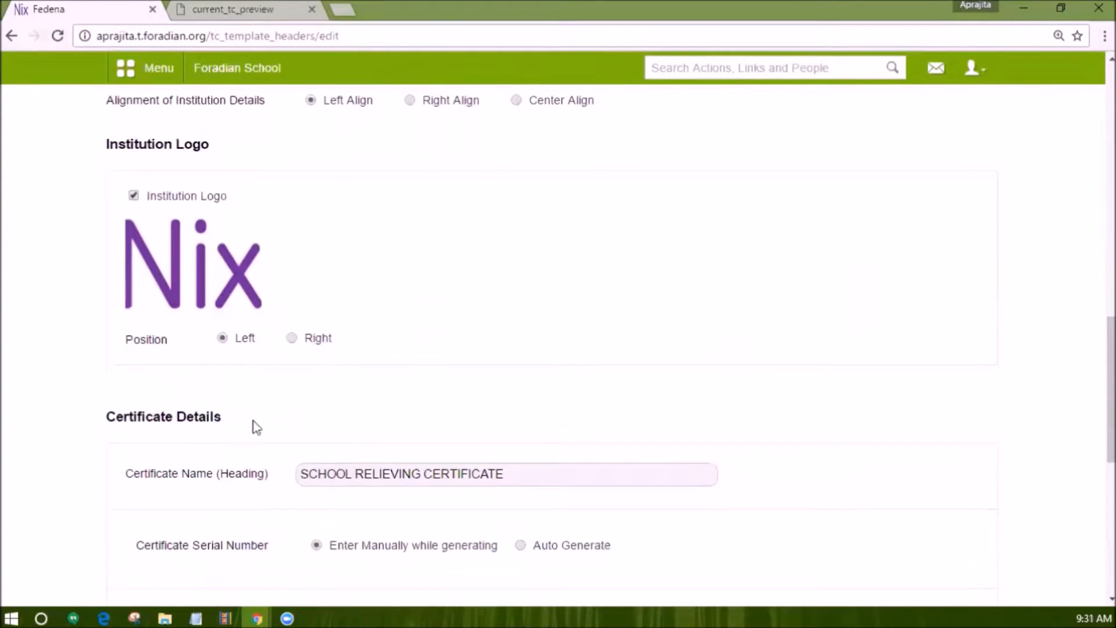
scroll(257, 428, down, 2)
click(393, 336)
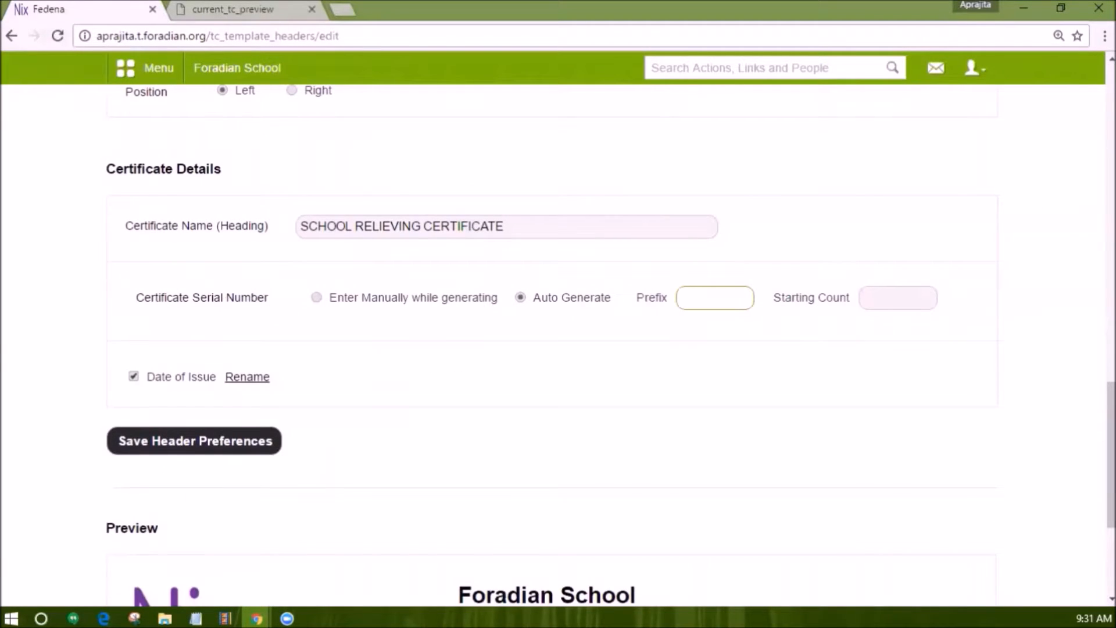
scroll(277, 398, down, 1)
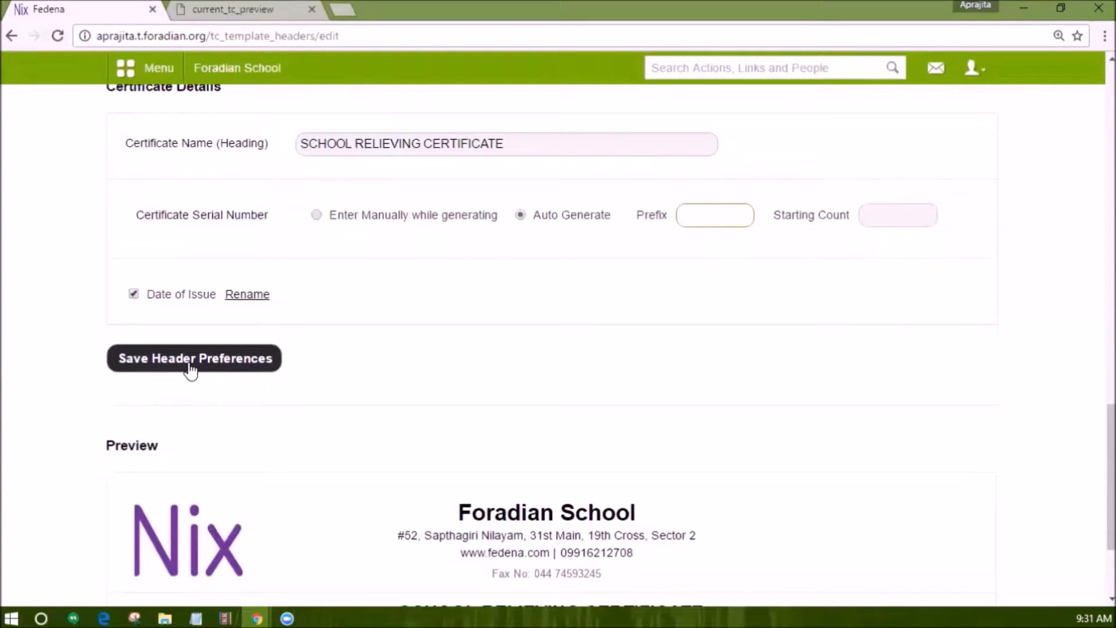
scroll(195, 367, up, 5)
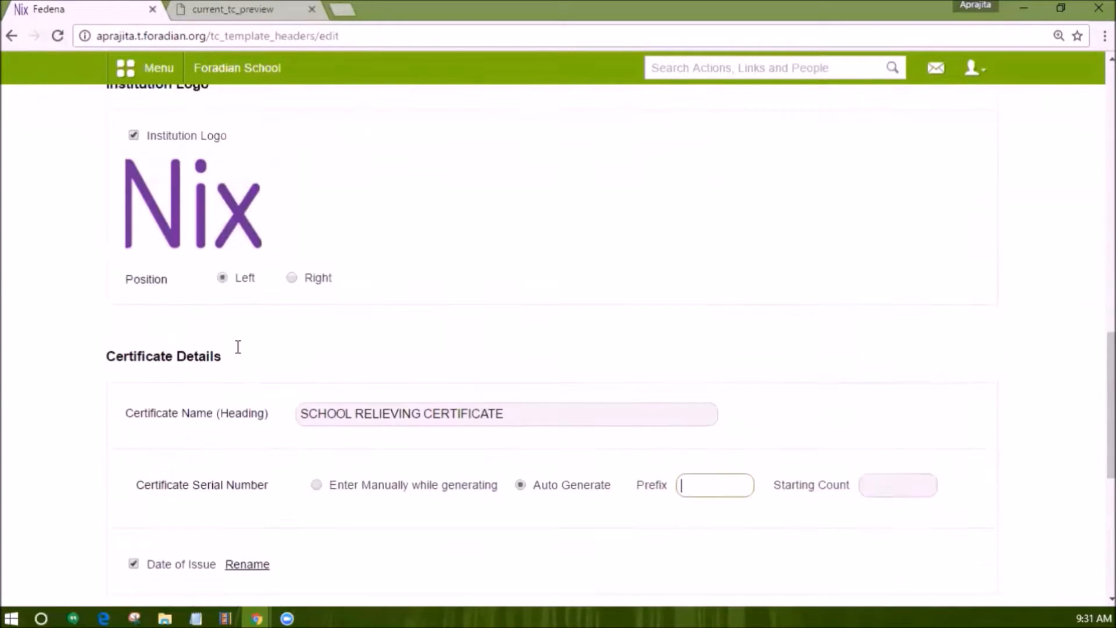
scroll(238, 346, up, 10)
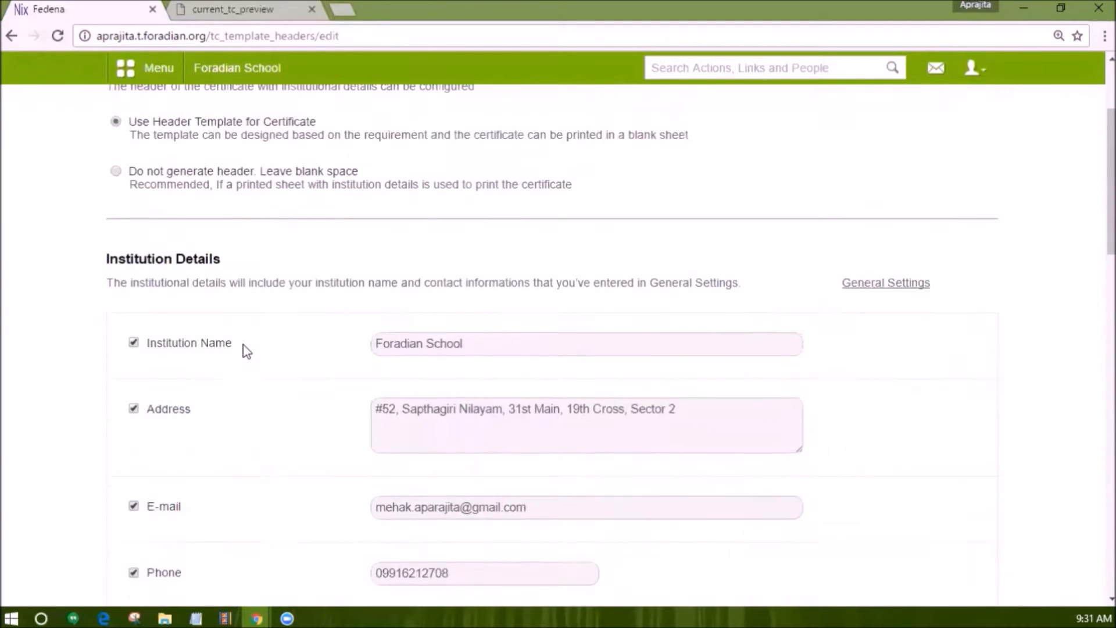
click(324, 177)
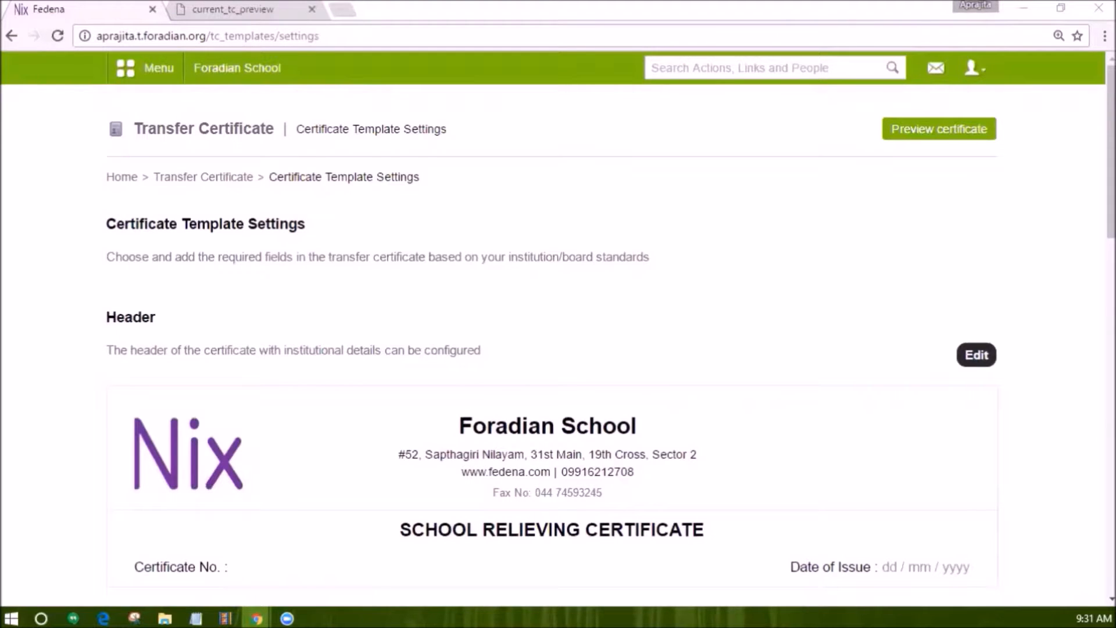
Open the Student details field list and view the Name of Student field's edit form.
scroll(872, 424, down, 4)
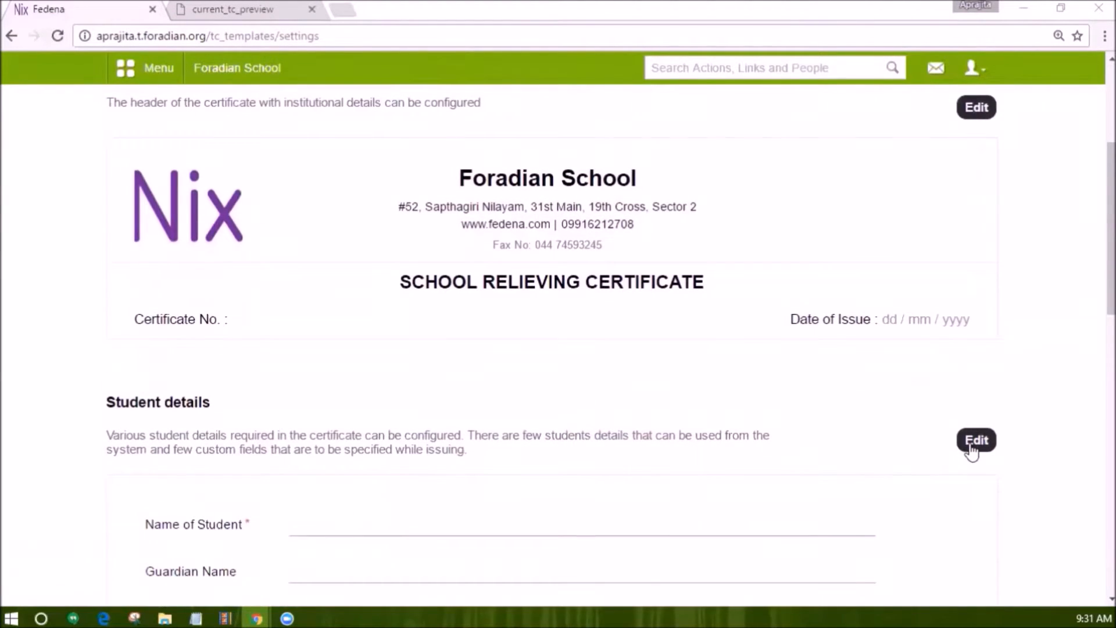
click(971, 448)
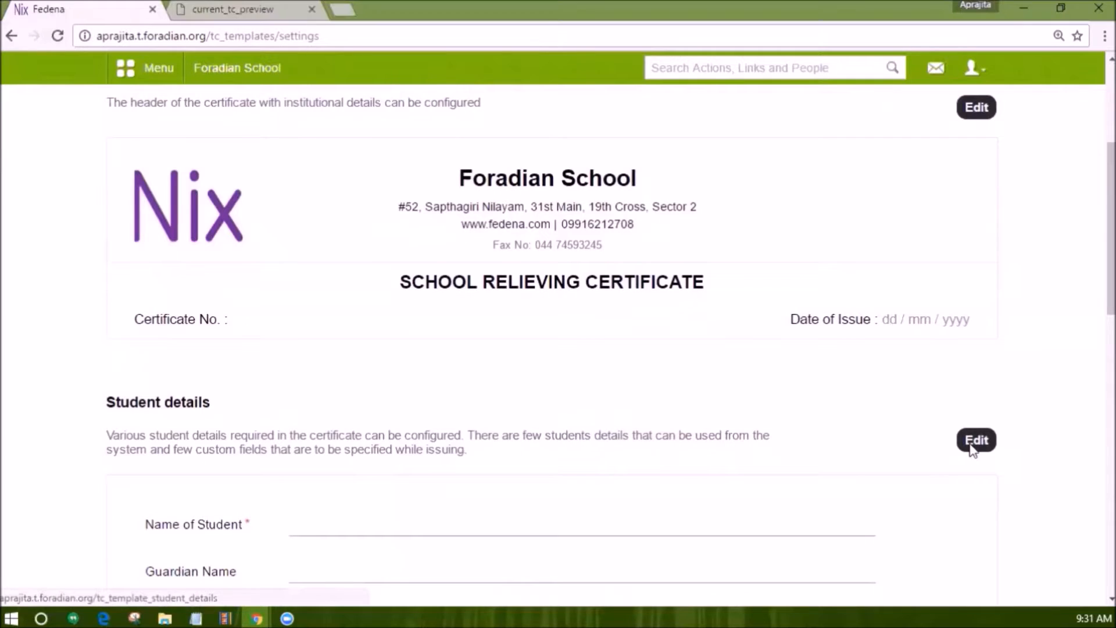
scroll(392, 486, down, 2)
scroll(388, 486, down, 2)
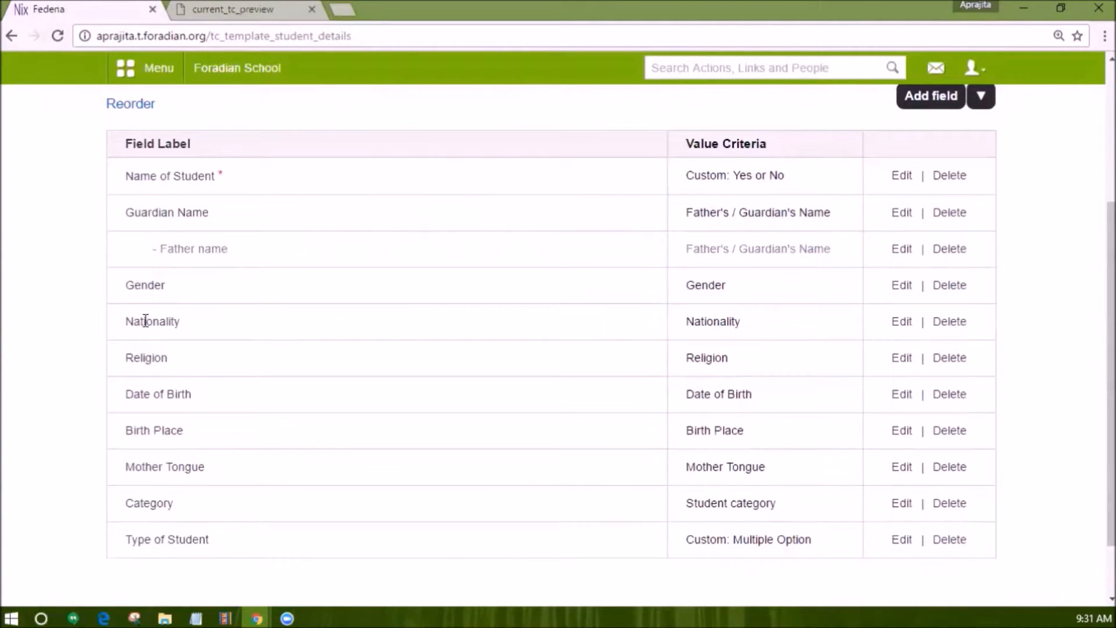
click(901, 176)
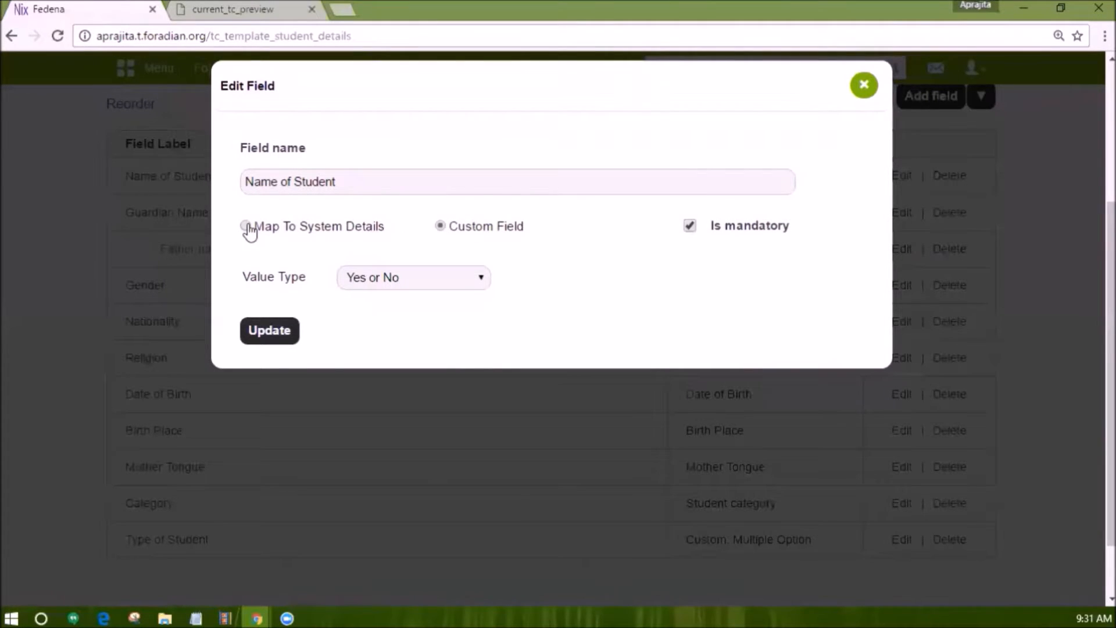
Open the New Field form, close it without saving, and reveal the Add field options.
scroll(200, 493, up, 2)
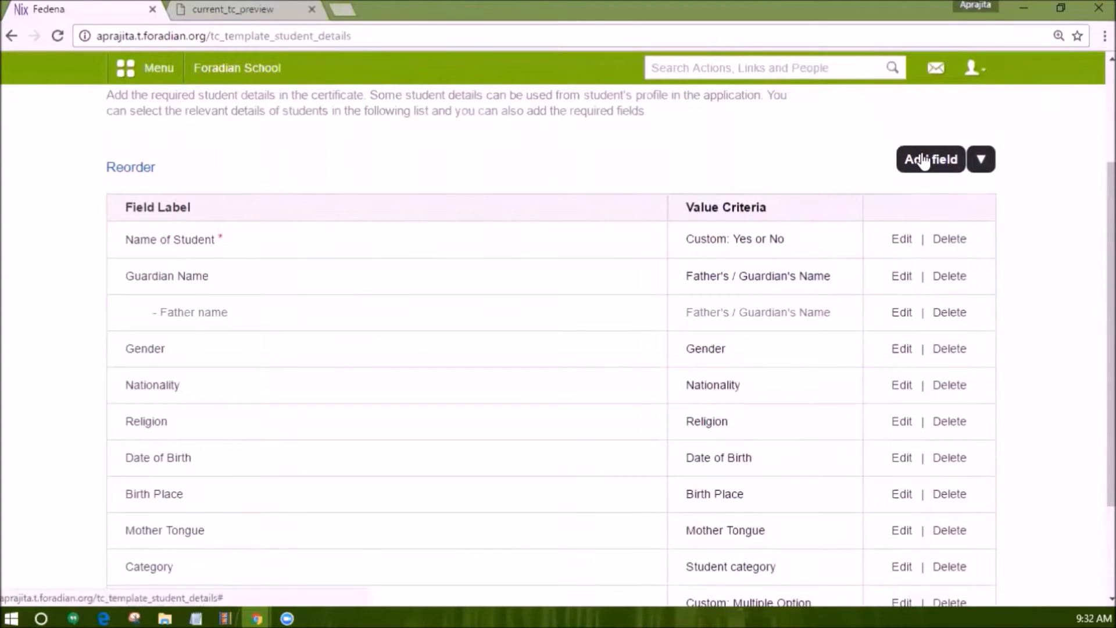
click(925, 161)
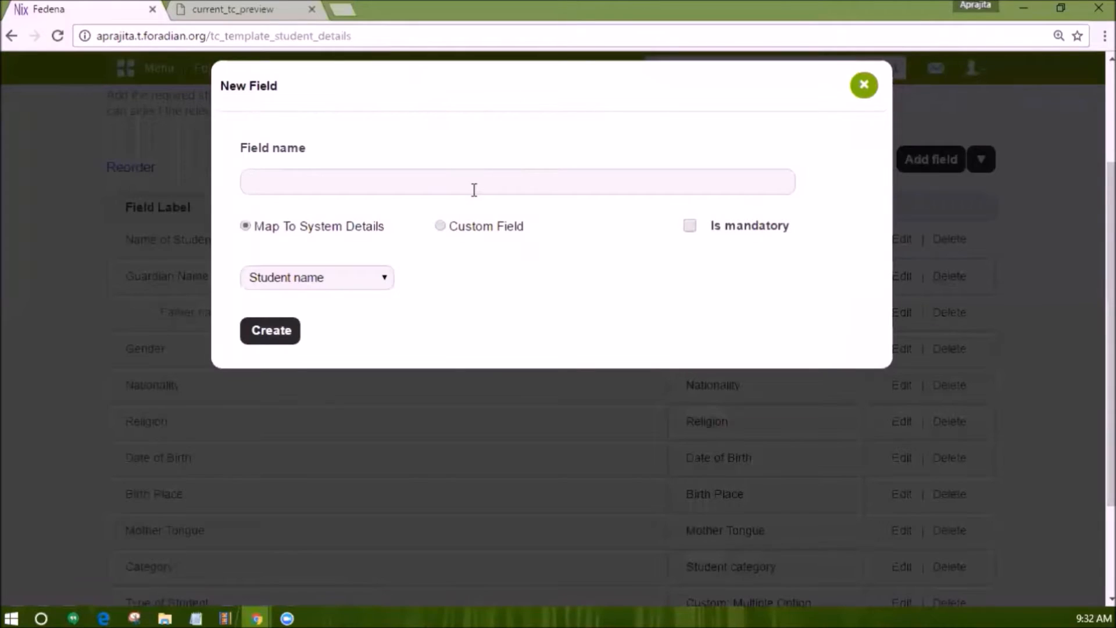
click(864, 87)
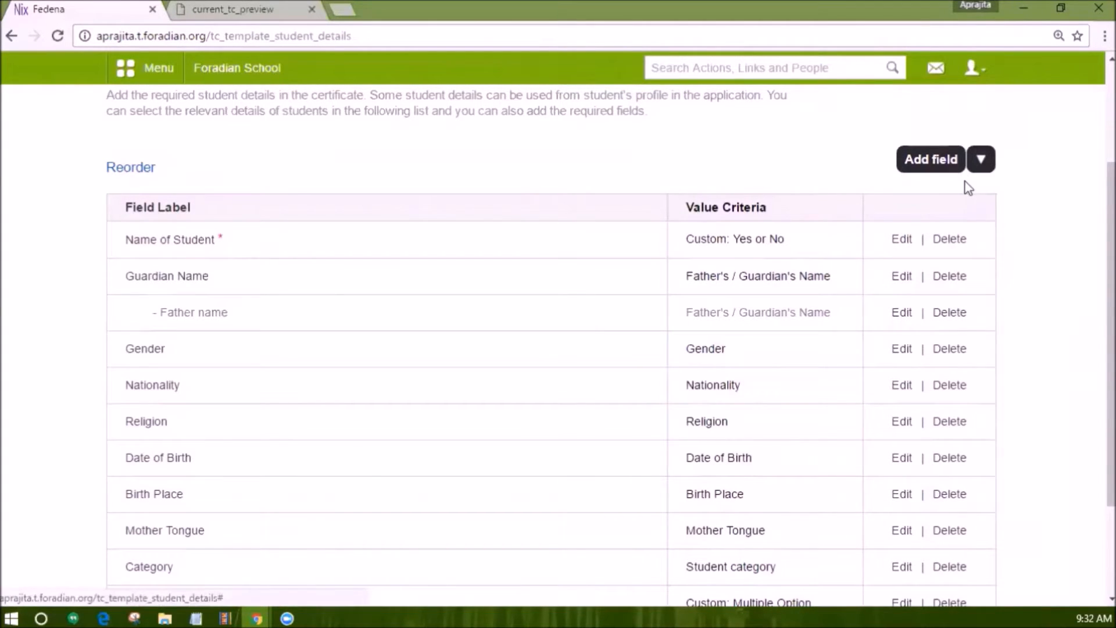
mouse_move(981, 158)
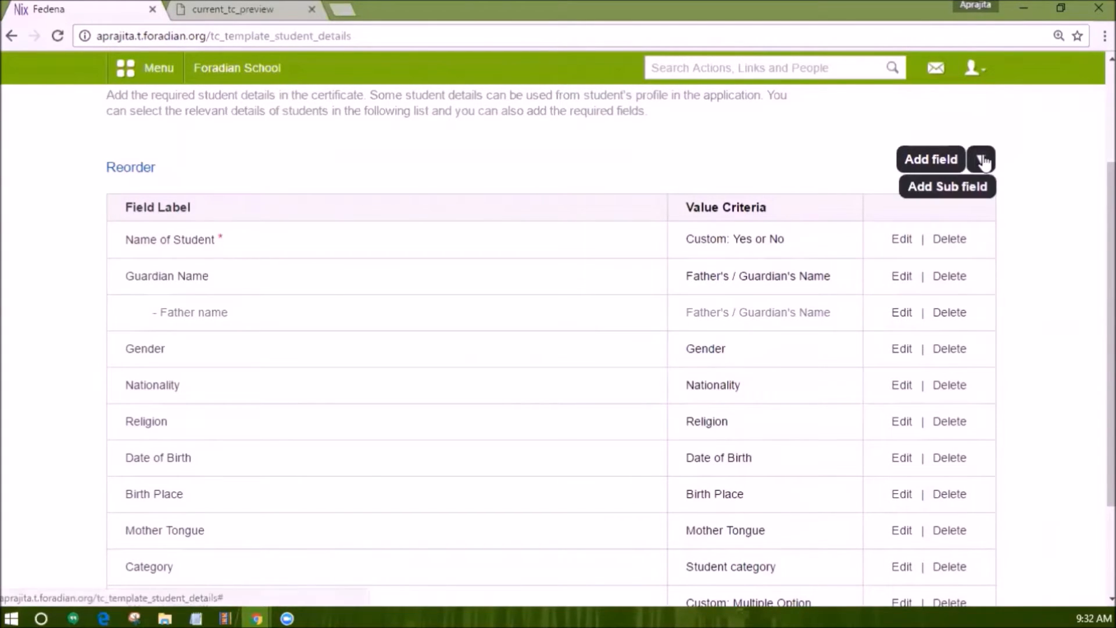
Create a mandatory 'Mother's name' sub field under Guardian Name, mapped to Mother's Name.
click(972, 198)
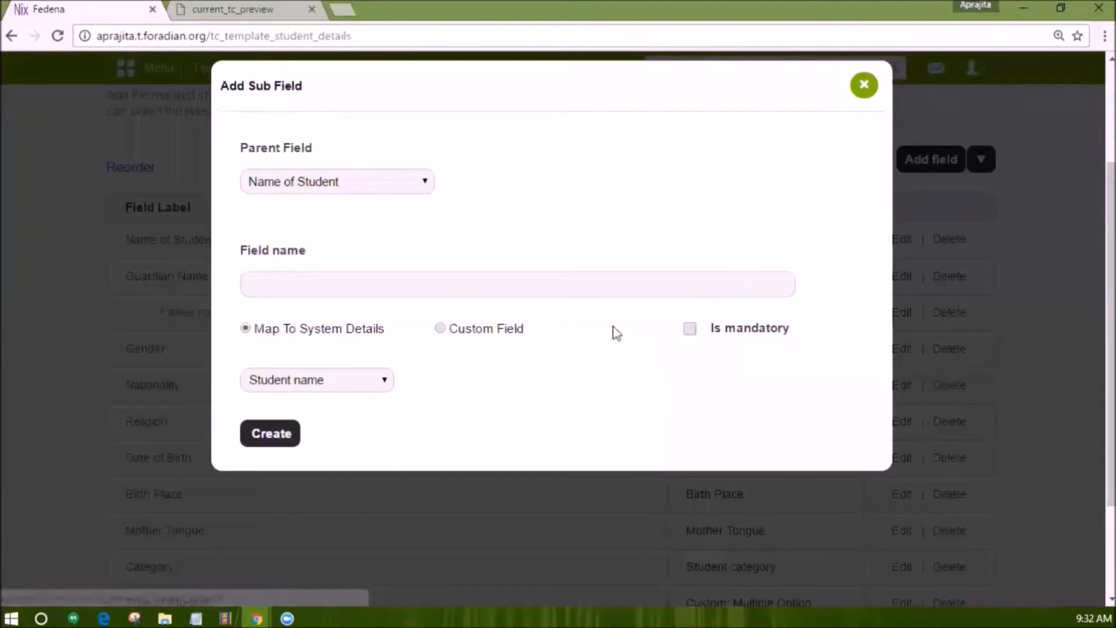
click(350, 182)
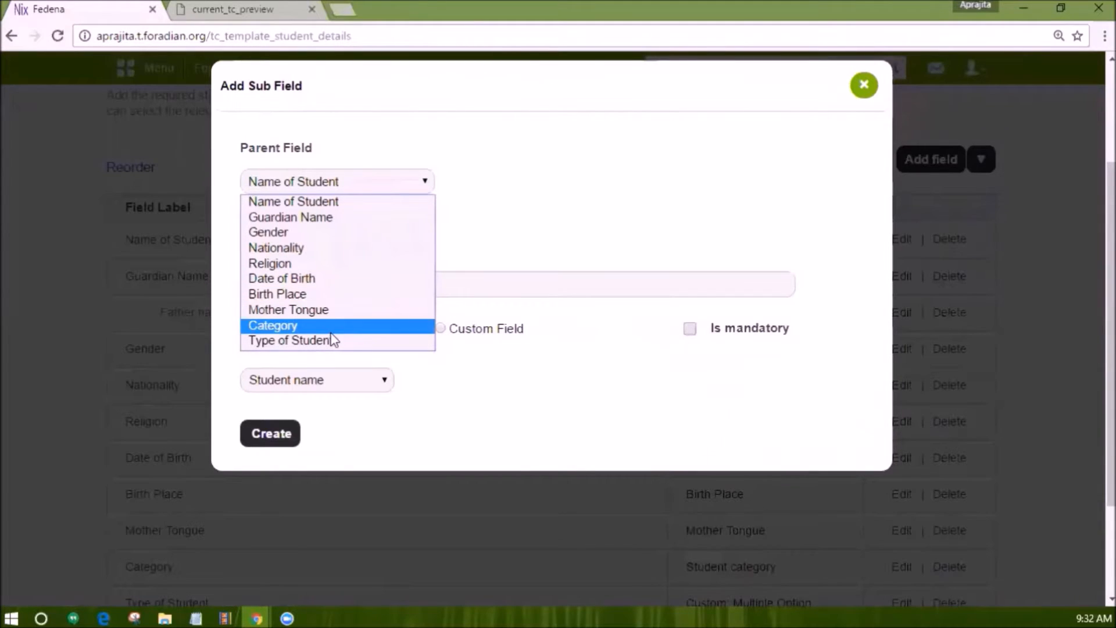
click(328, 218)
click(309, 280)
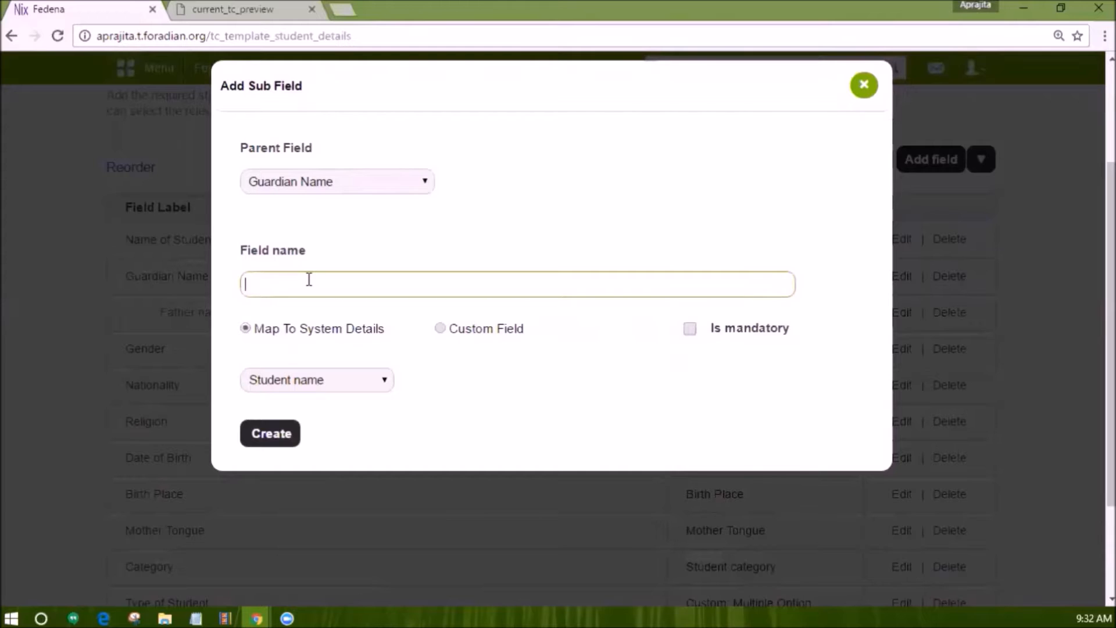
text(Mother's name)
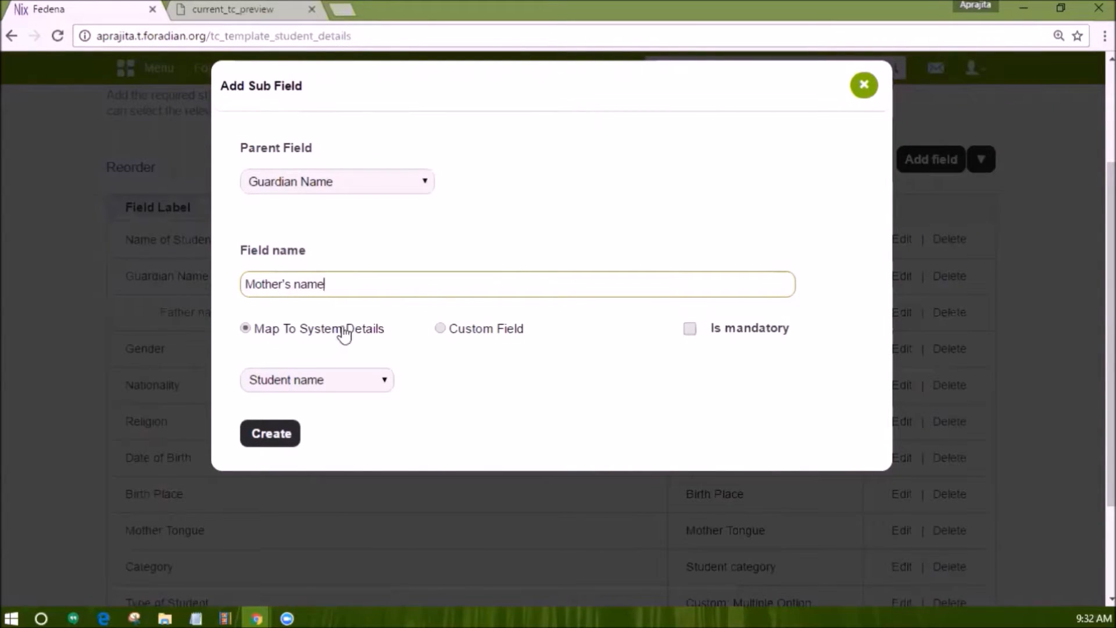
click(690, 329)
click(317, 379)
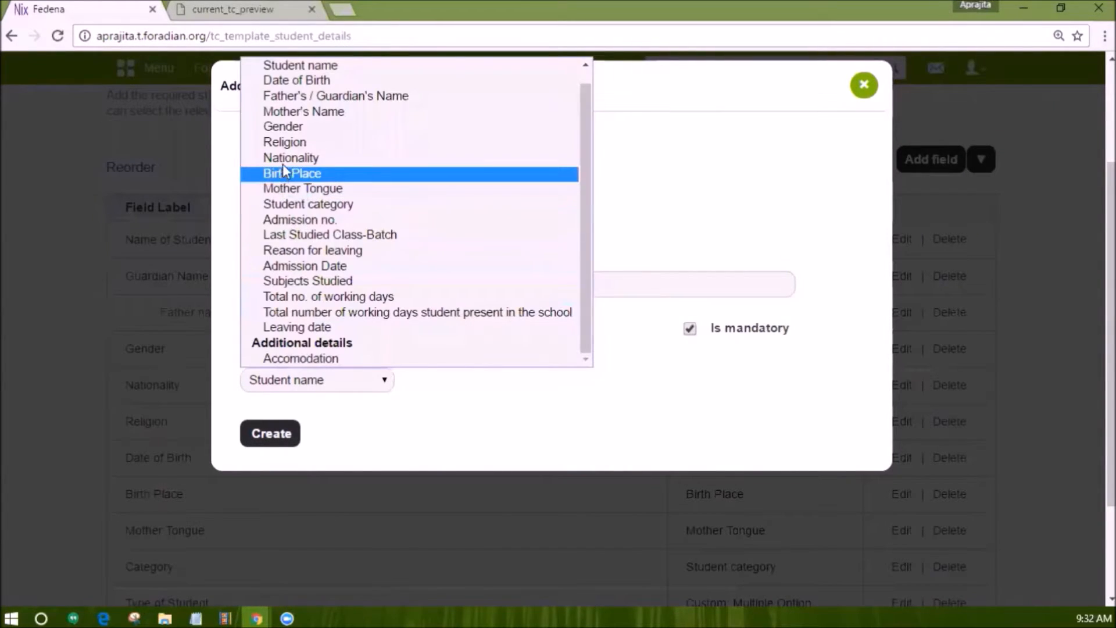
click(285, 112)
click(254, 436)
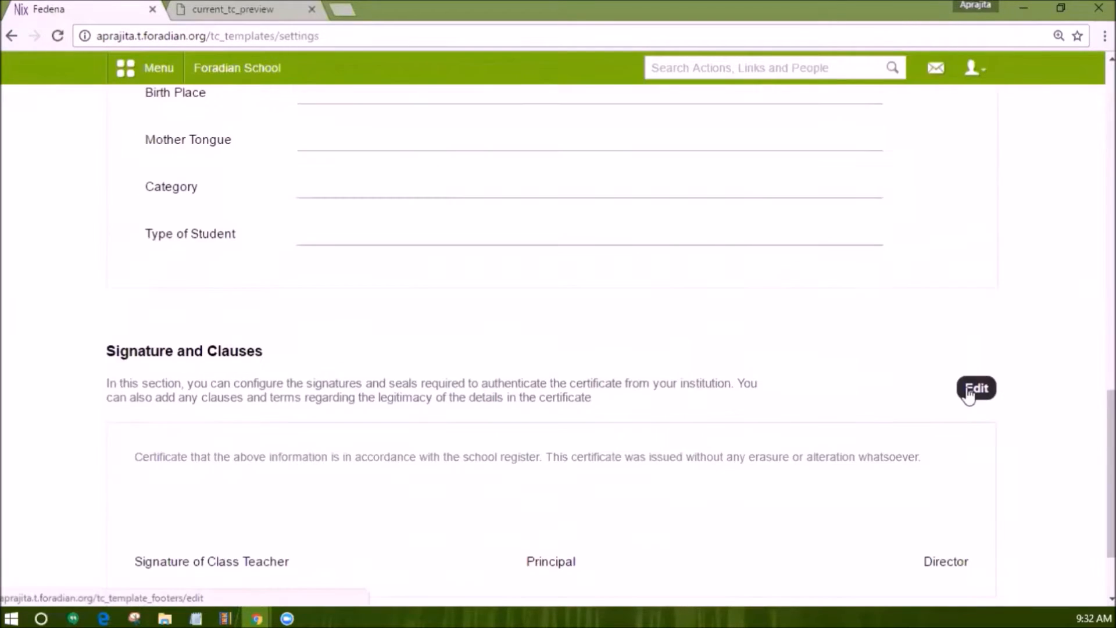
In Signature and Clauses settings, try blank space, then choose the signature template.
click(968, 395)
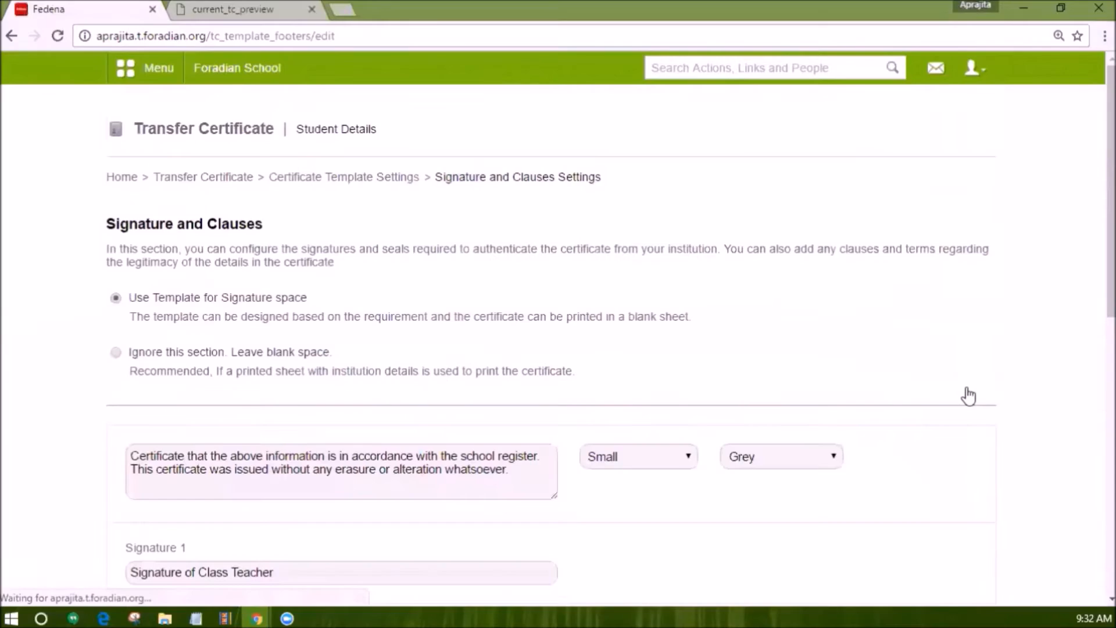
scroll(542, 431, down, 1)
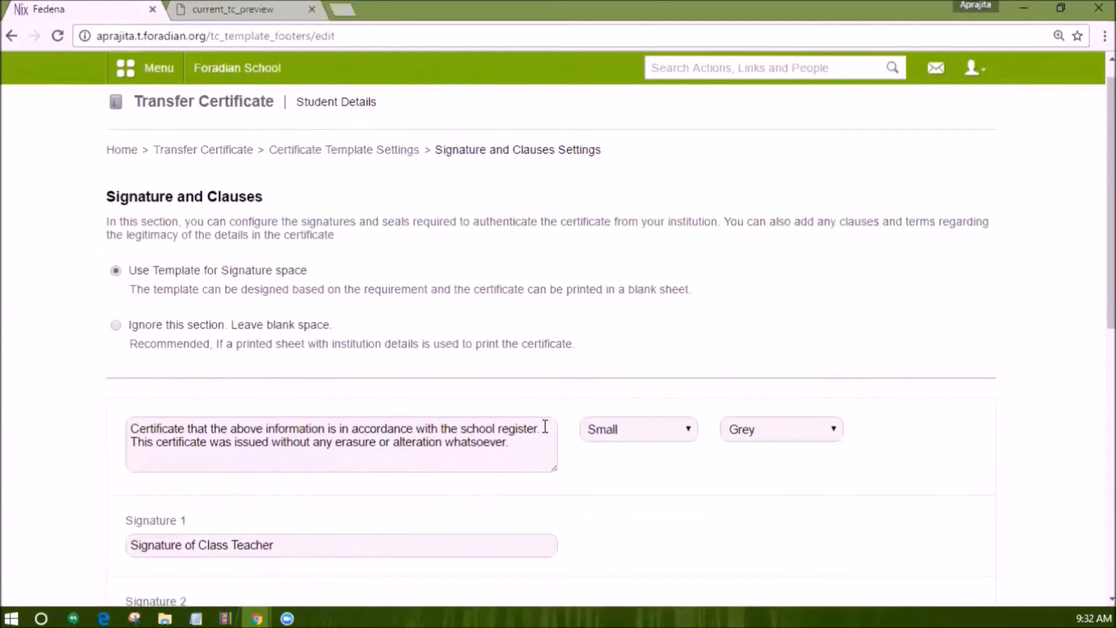
click(117, 327)
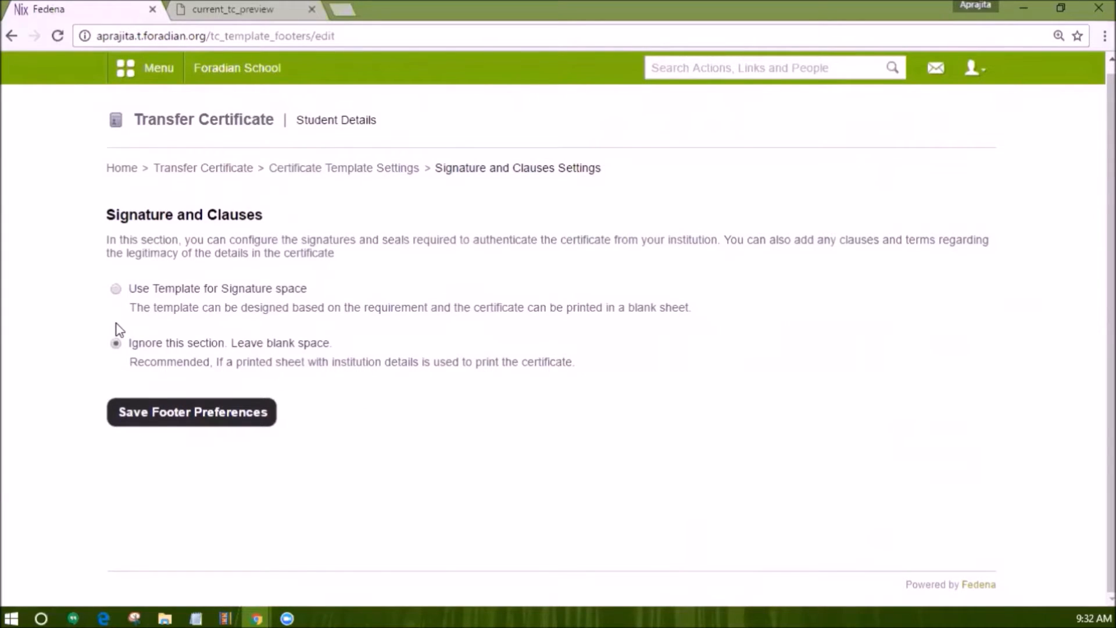
click(116, 289)
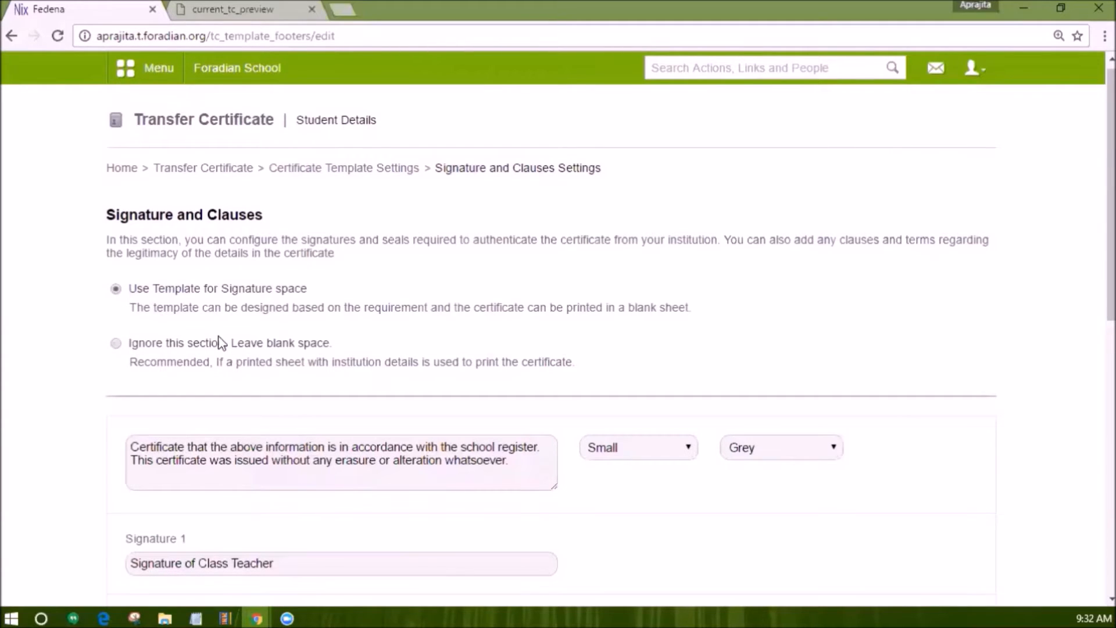
Change the clause's first word from 'Certificate' to 'Certification'.
scroll(295, 364, down, 2)
click(180, 308)
key(BackSpace)
key(BackSpace)
text(tion)
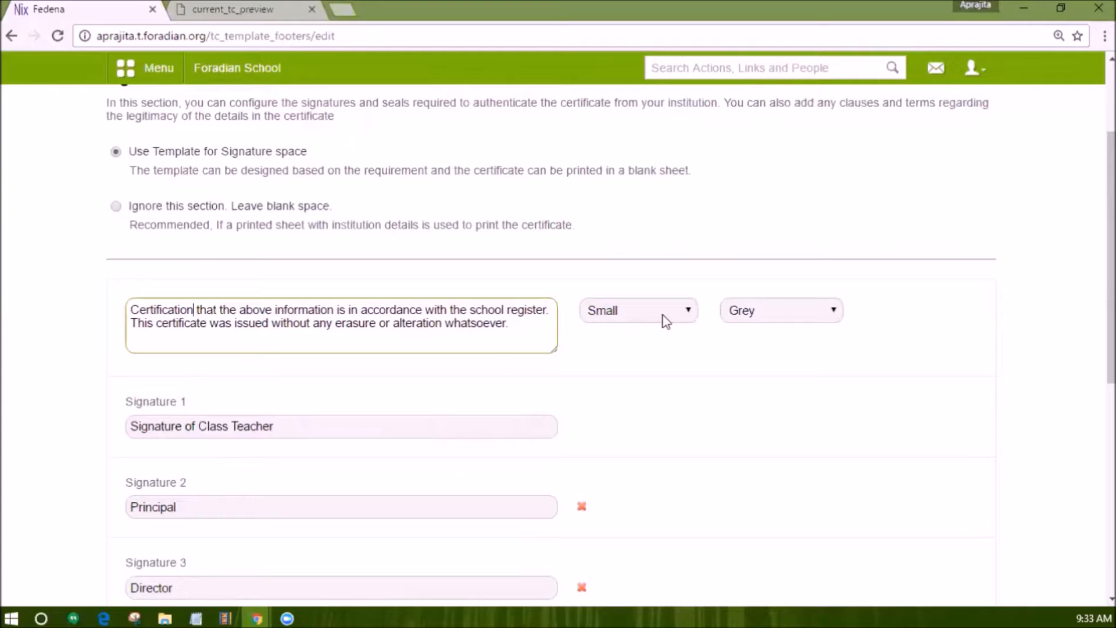
Add a fourth signature line reading 'For Parent' after Principal and Director.
scroll(667, 321, down, 3)
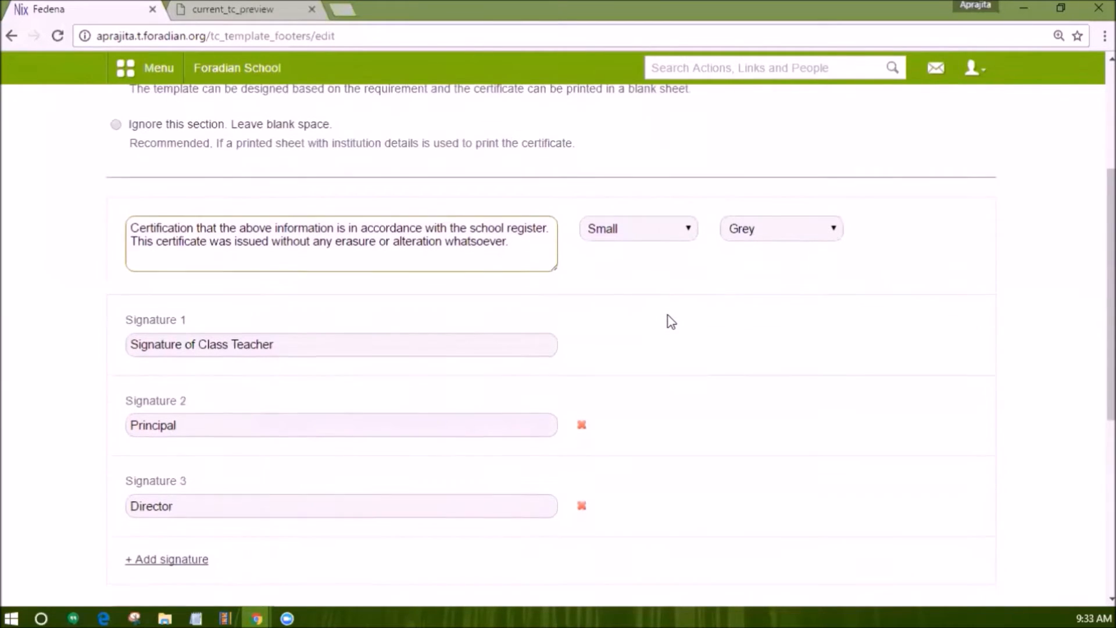
scroll(237, 331, down, 3)
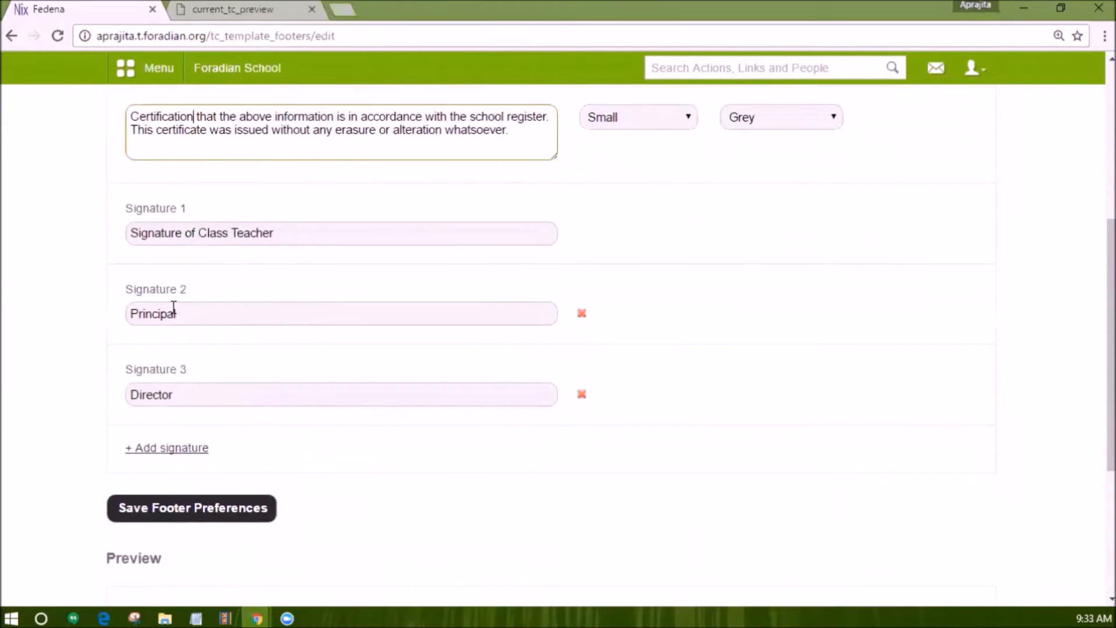
click(180, 447)
scroll(182, 442, down, 3)
click(170, 389)
text(For Parent)
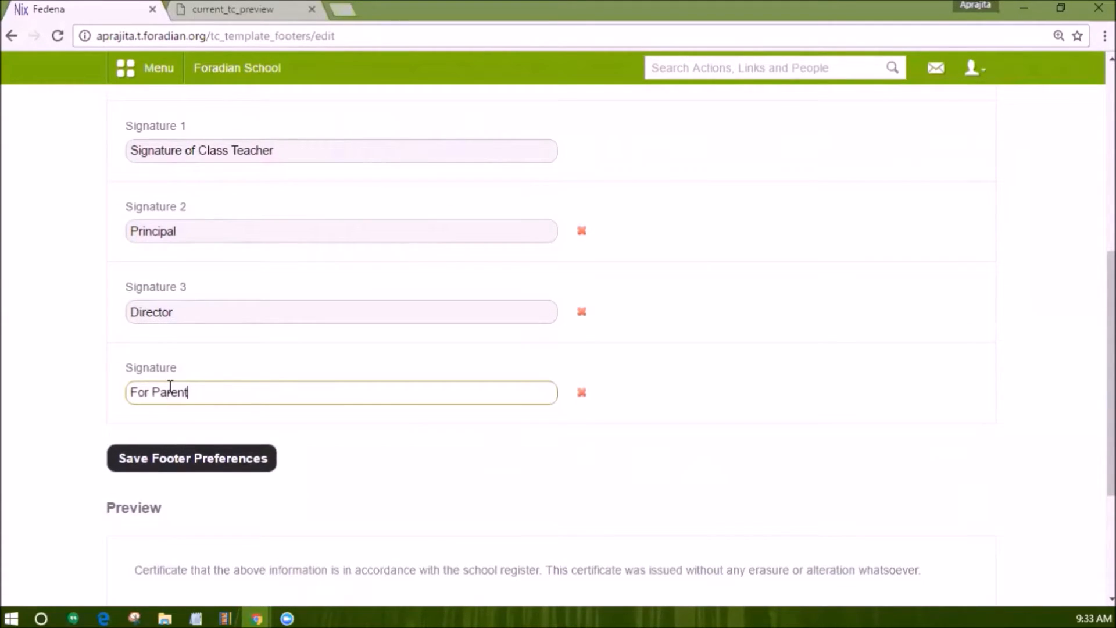
scroll(170, 388, down, 3)
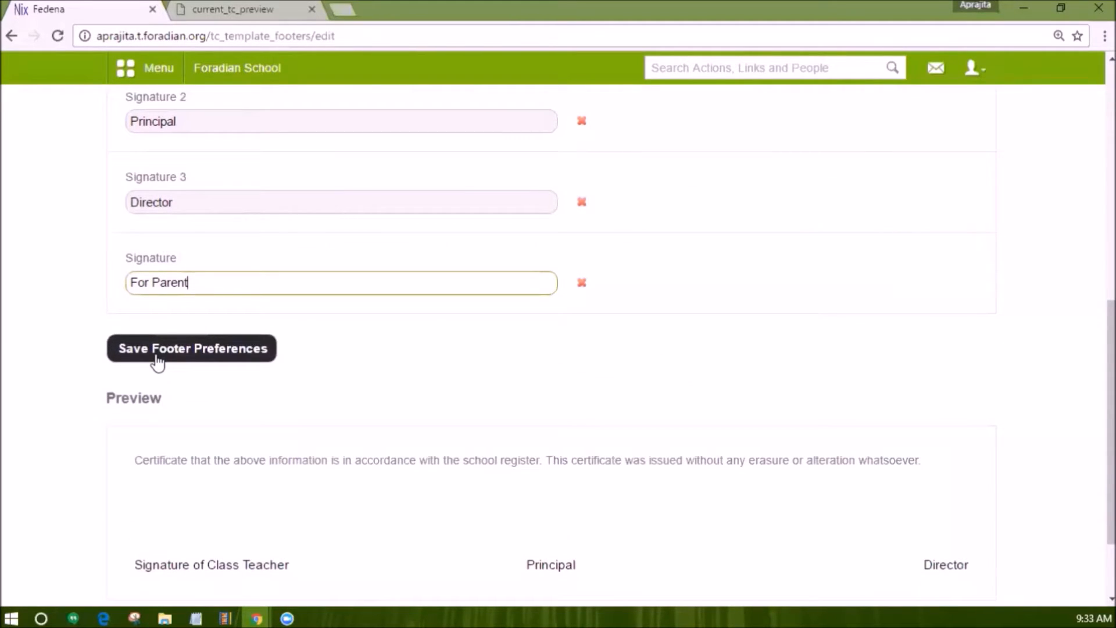
scroll(157, 360, down, 2)
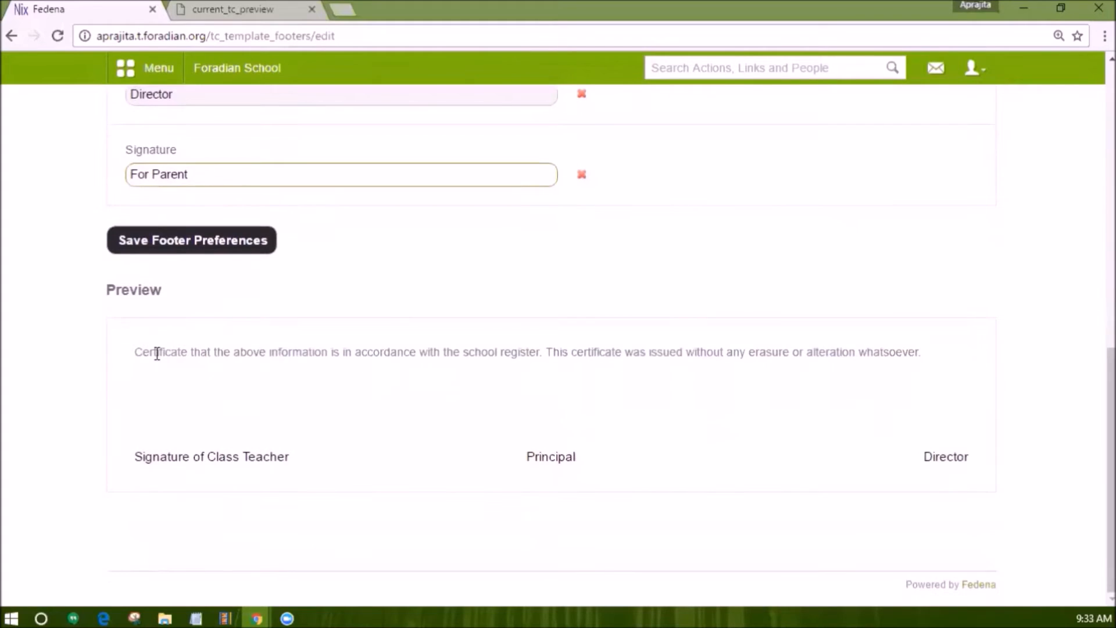
scroll(157, 354, up, 1)
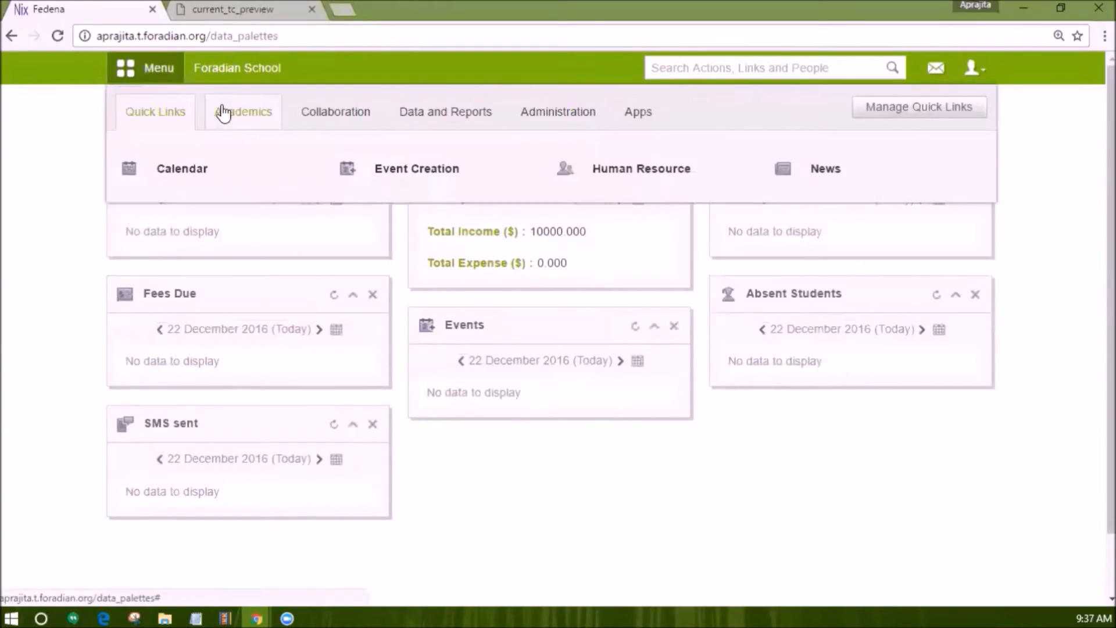
Open Generate Certificate under Transfer Certificate and search for S24.
click(236, 122)
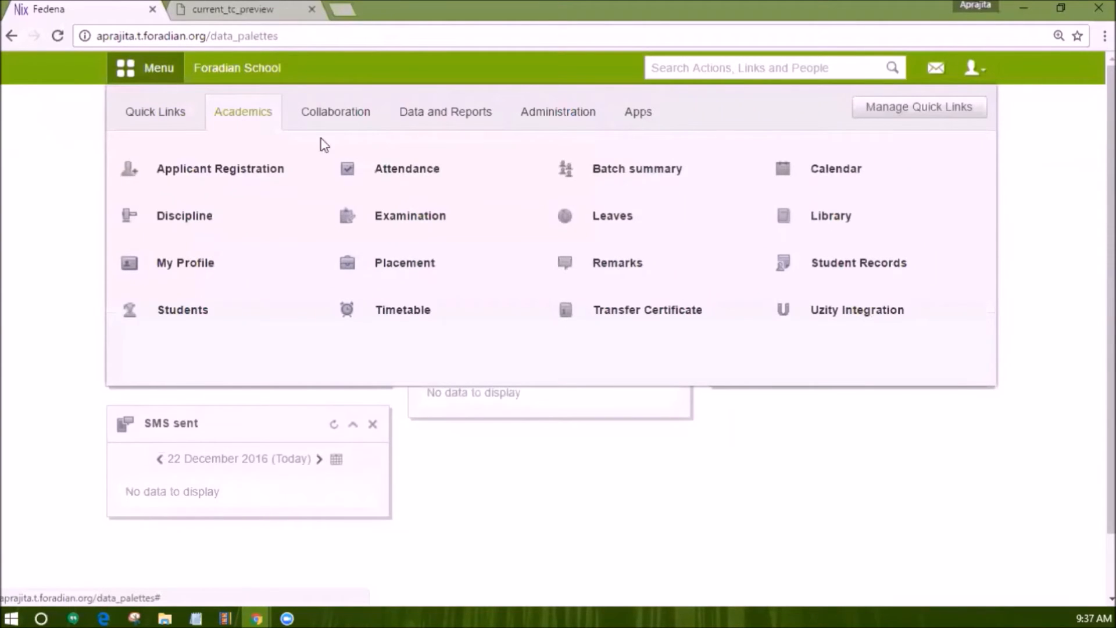
click(672, 314)
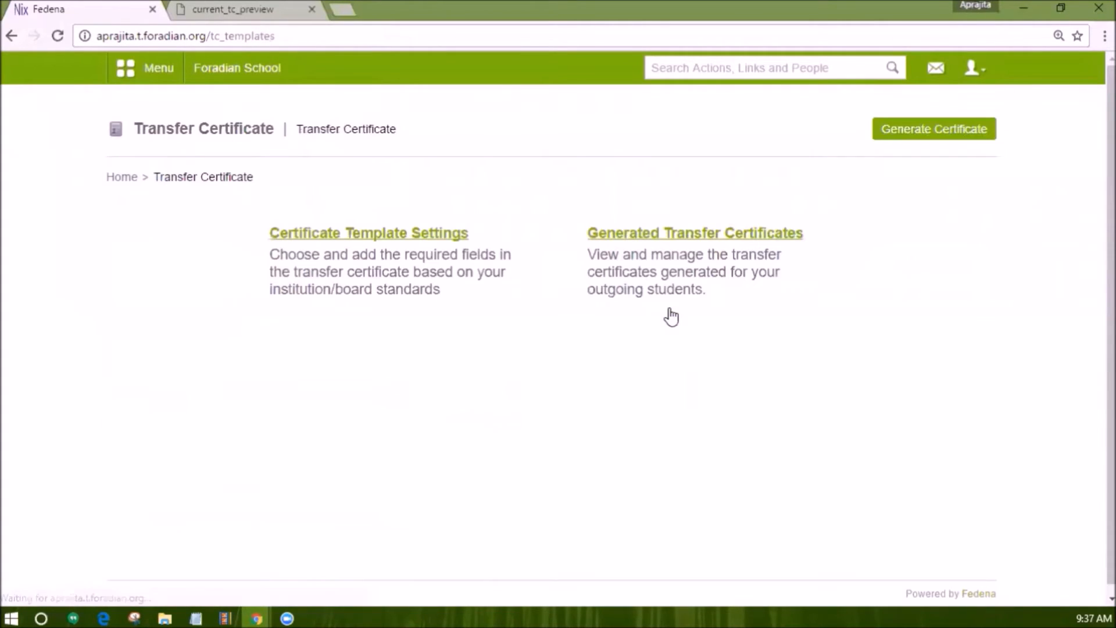
click(924, 133)
click(834, 265)
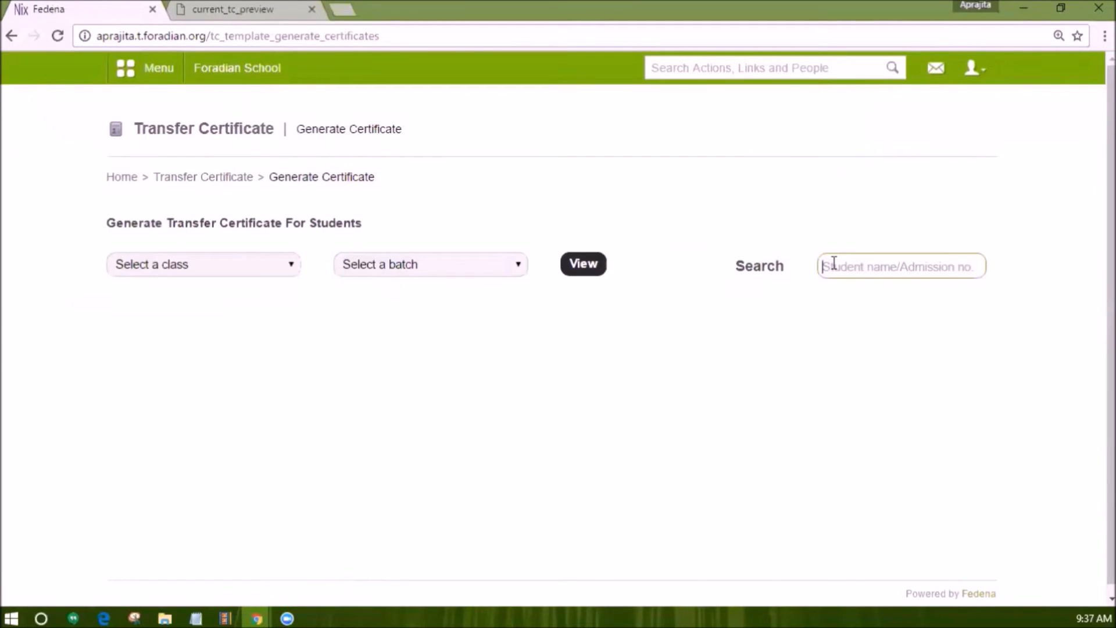
text(S24)
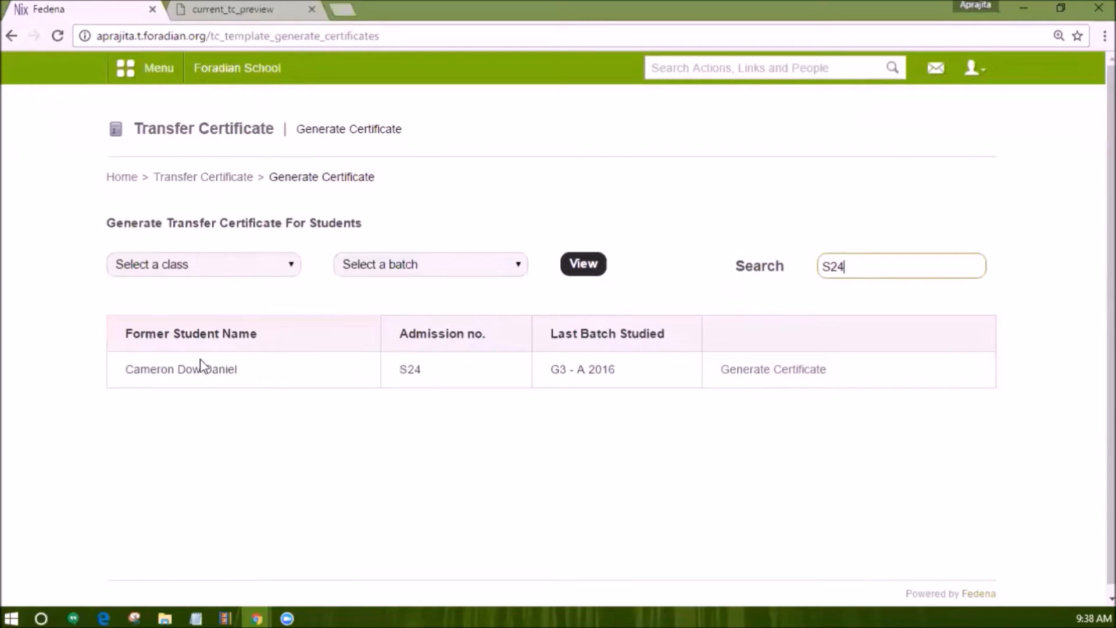
List Grade 3, A 2016 former students and start the last student's certificate.
click(242, 262)
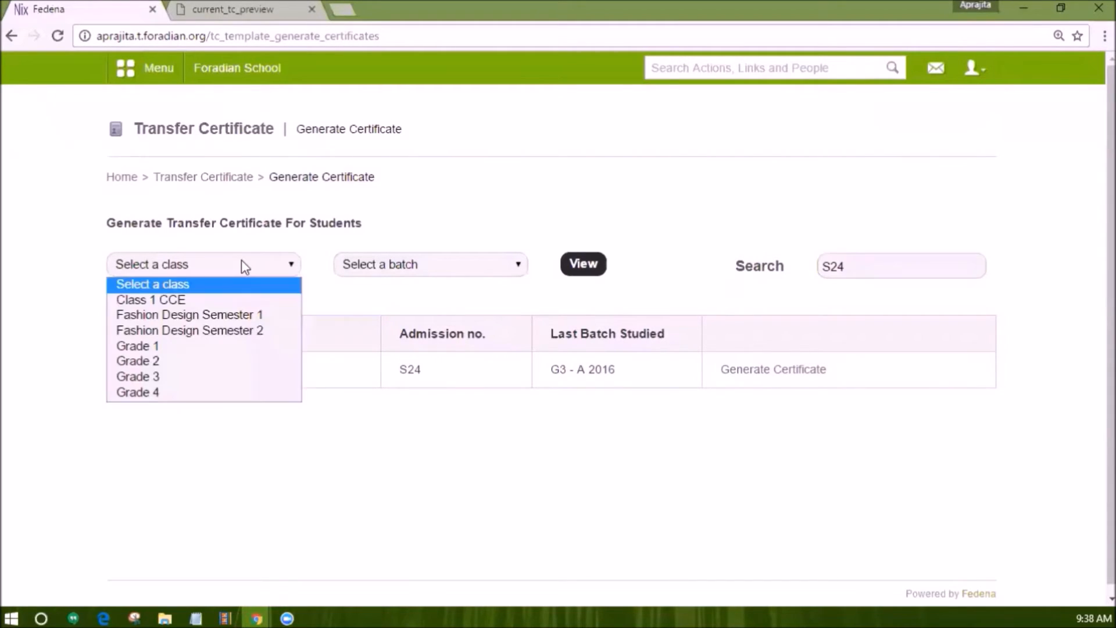
click(220, 378)
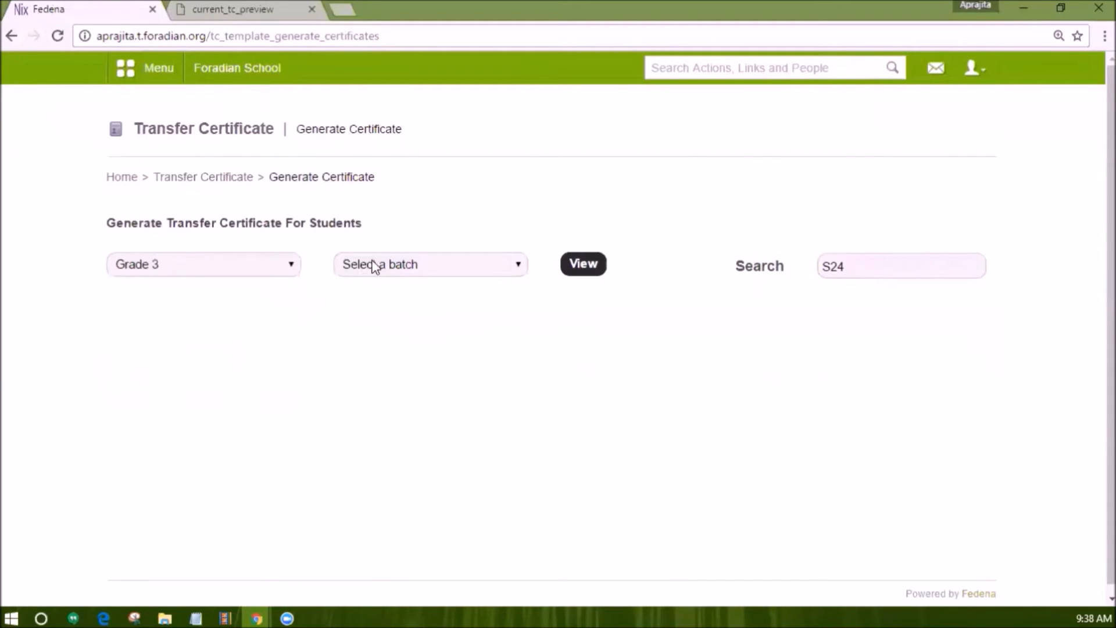
click(374, 264)
click(375, 301)
click(586, 266)
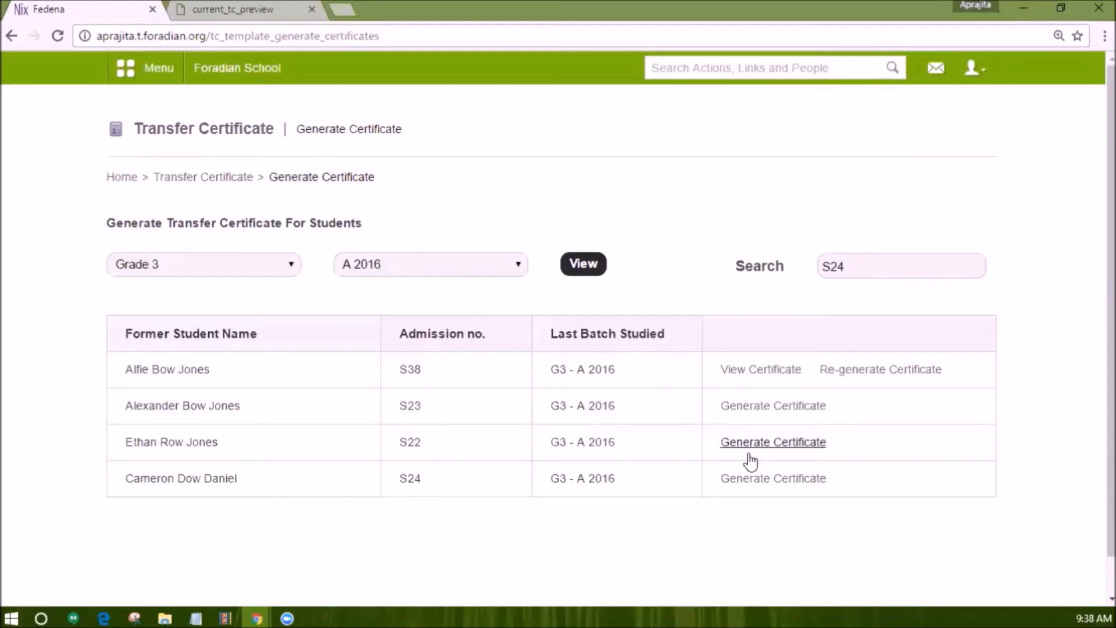
click(769, 483)
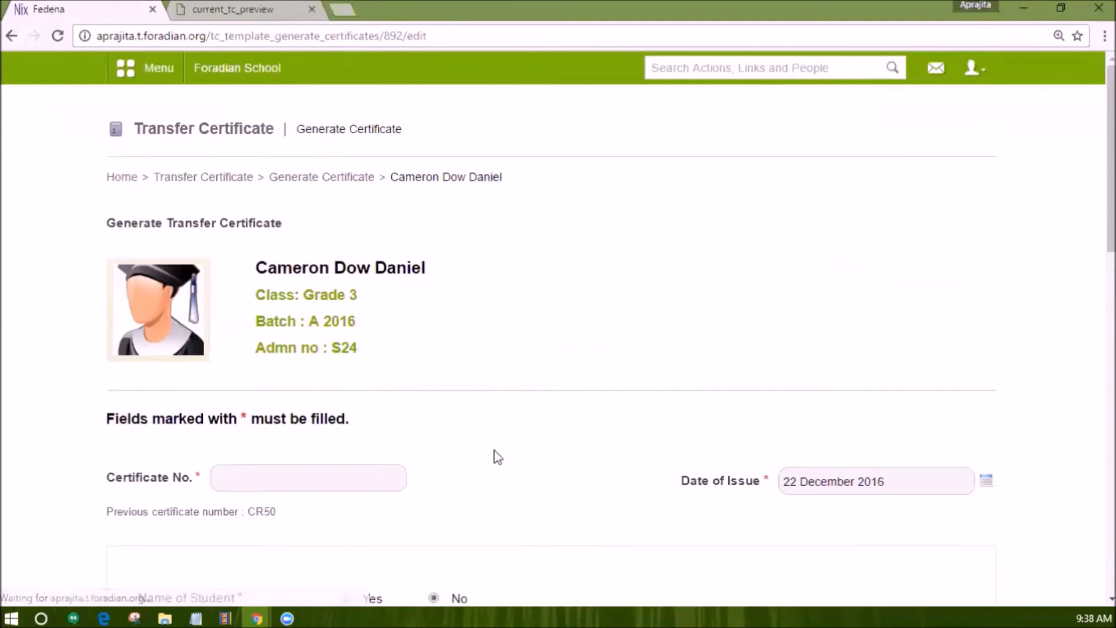
Enter CR51 as the Certificate No. on the student's transfer certificate form.
click(258, 485)
text(C)
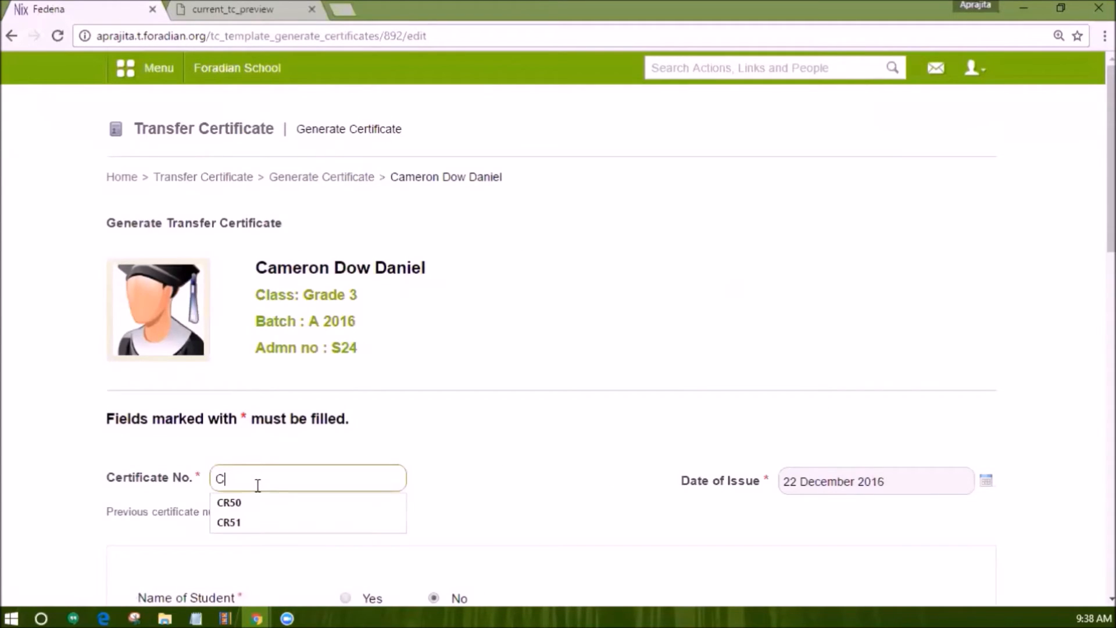
text(R51)
scroll(419, 473, down, 4)
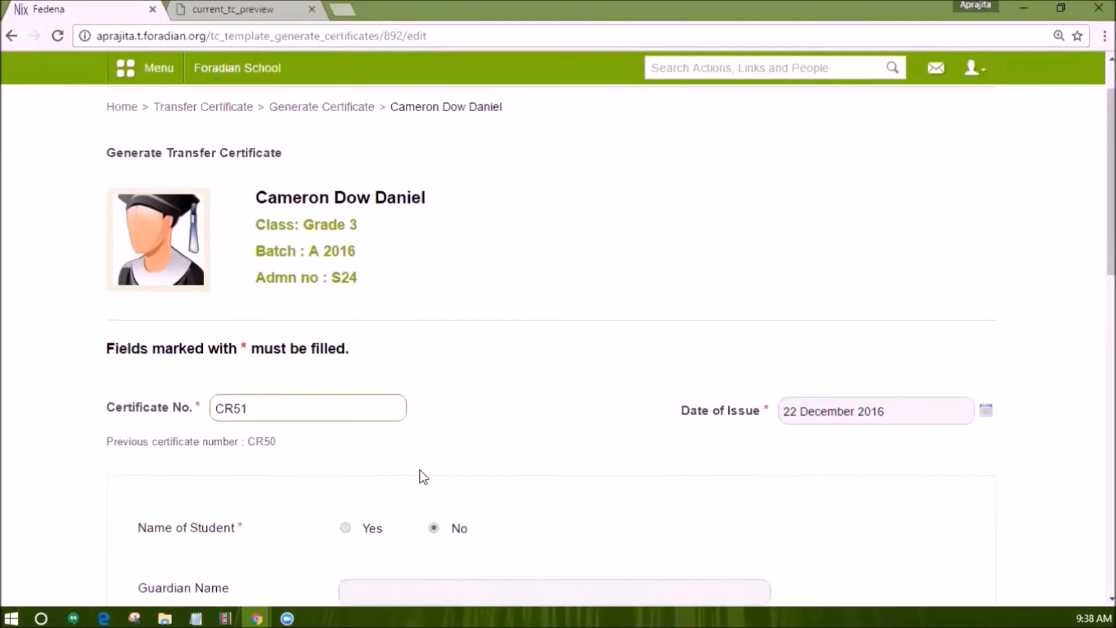
scroll(506, 410, down, 5)
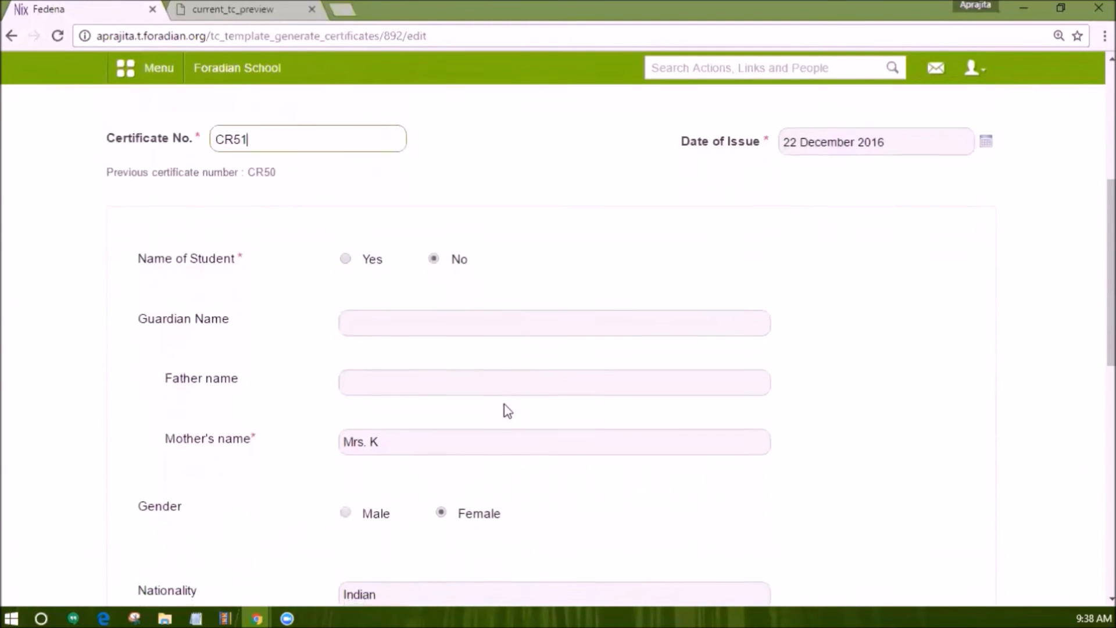
scroll(401, 308, down, 4)
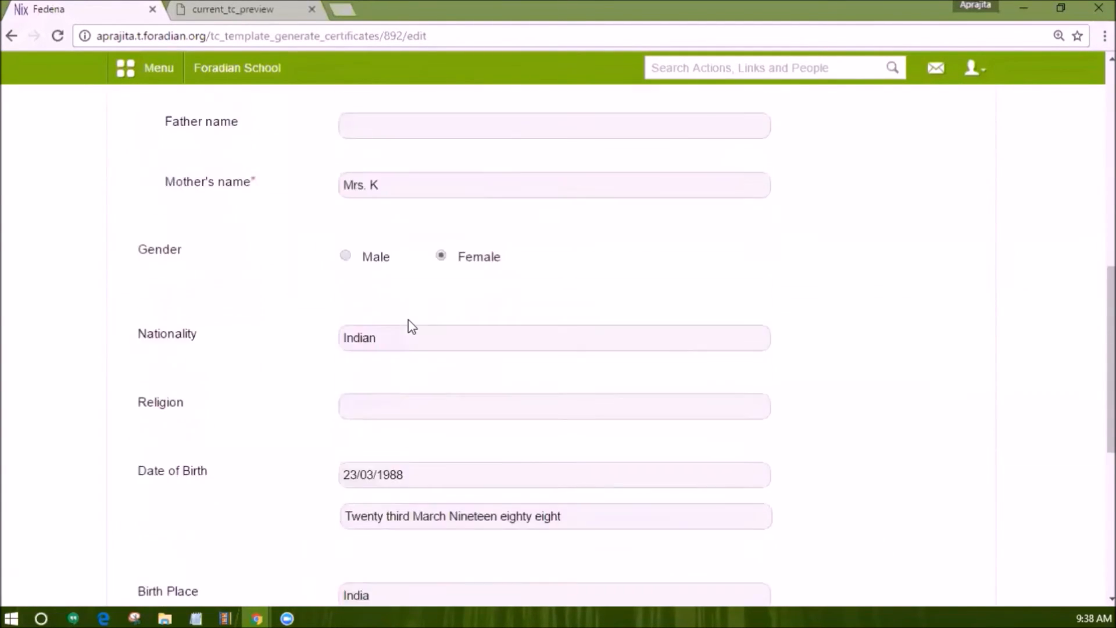